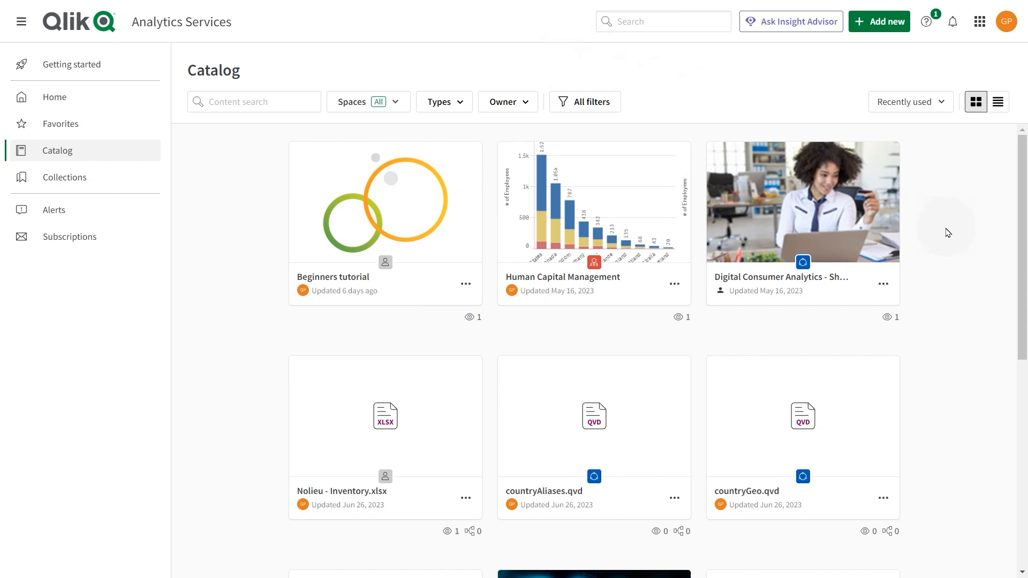
Step: Create a note named "My first note" in the Personal space, opening it on creation, and close it
left_click(878, 28)
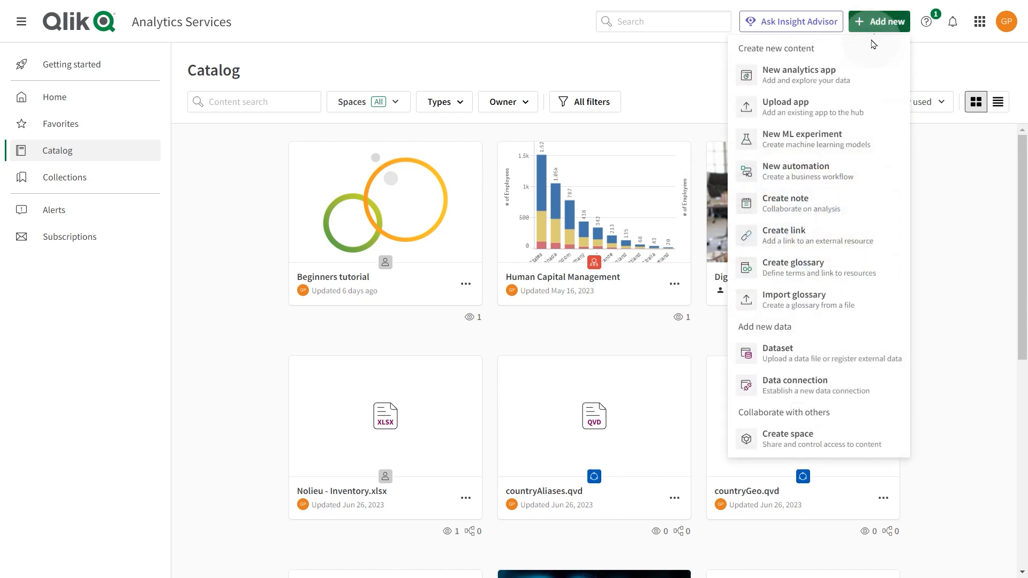
left_click(794, 201)
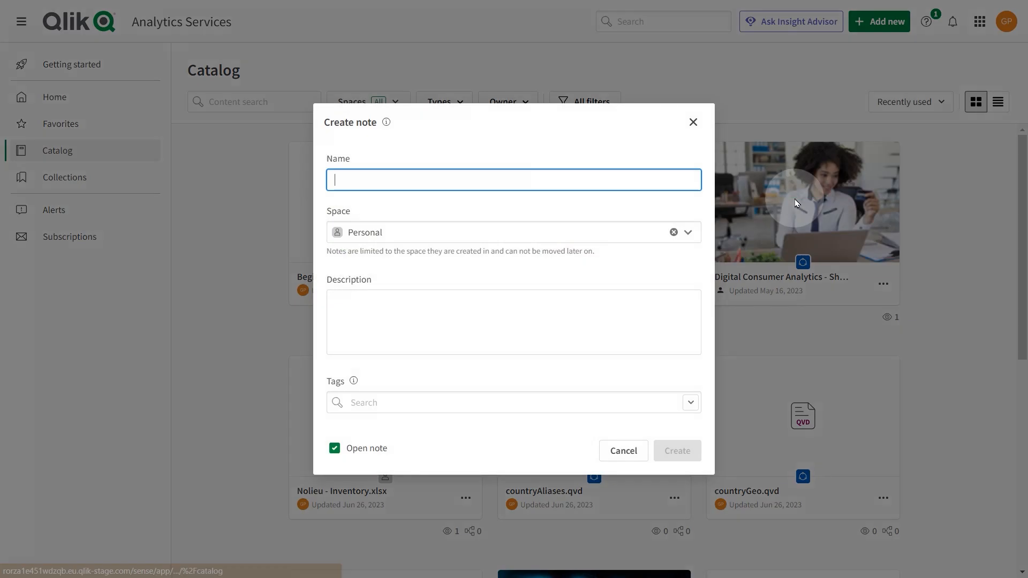
type("M")
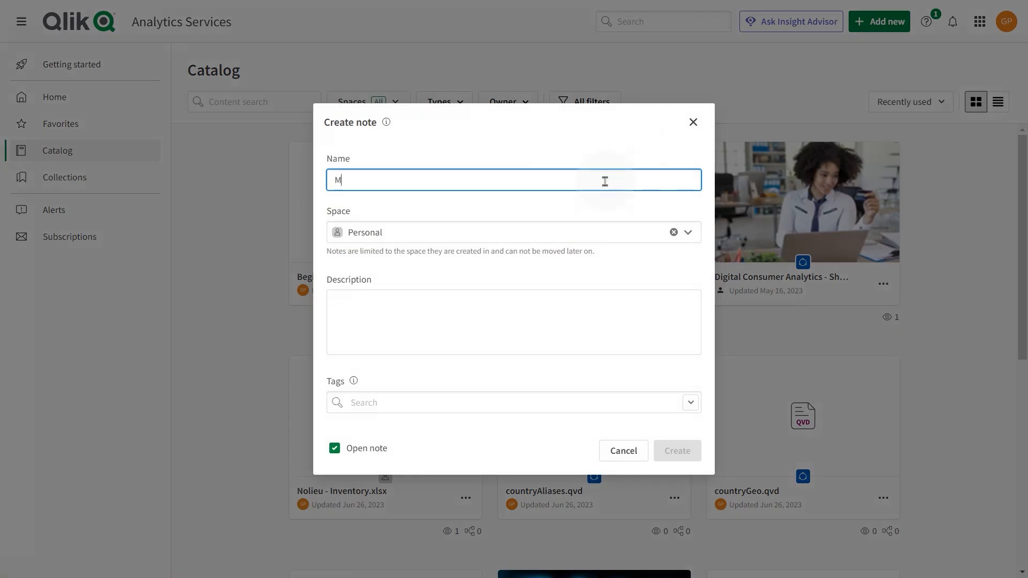
type("y first note")
left_click(682, 233)
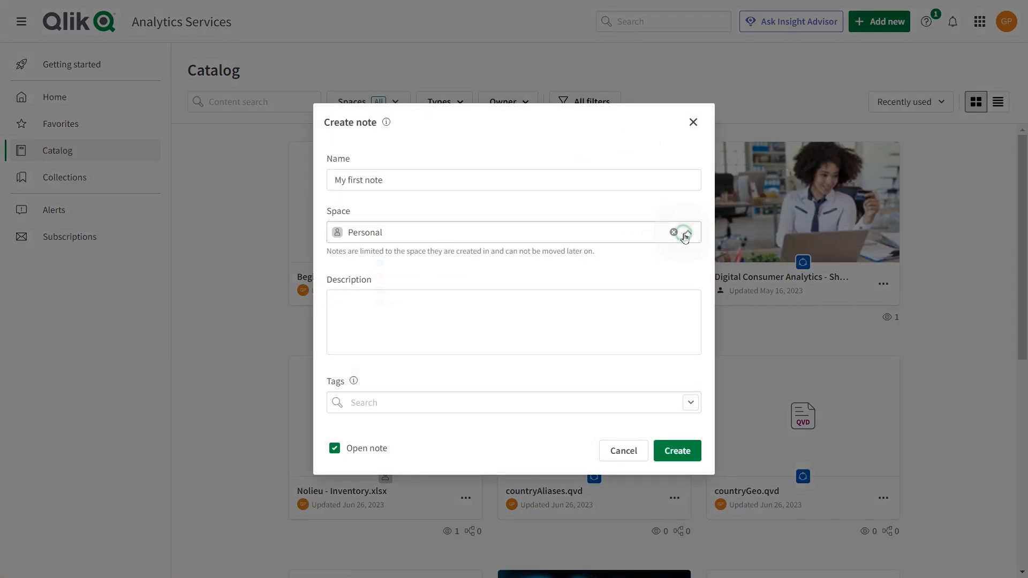
left_click(634, 361)
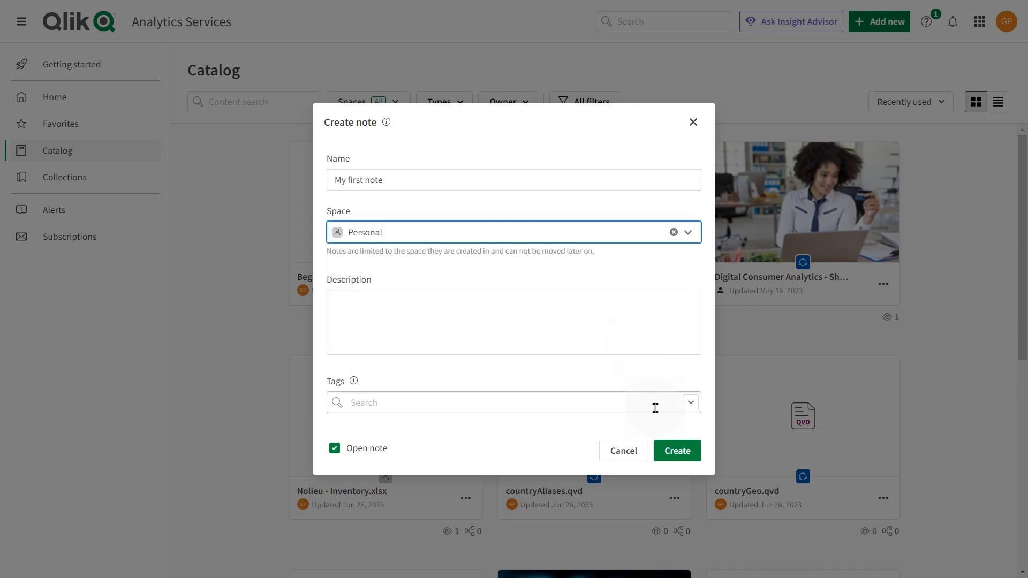
left_click(674, 450)
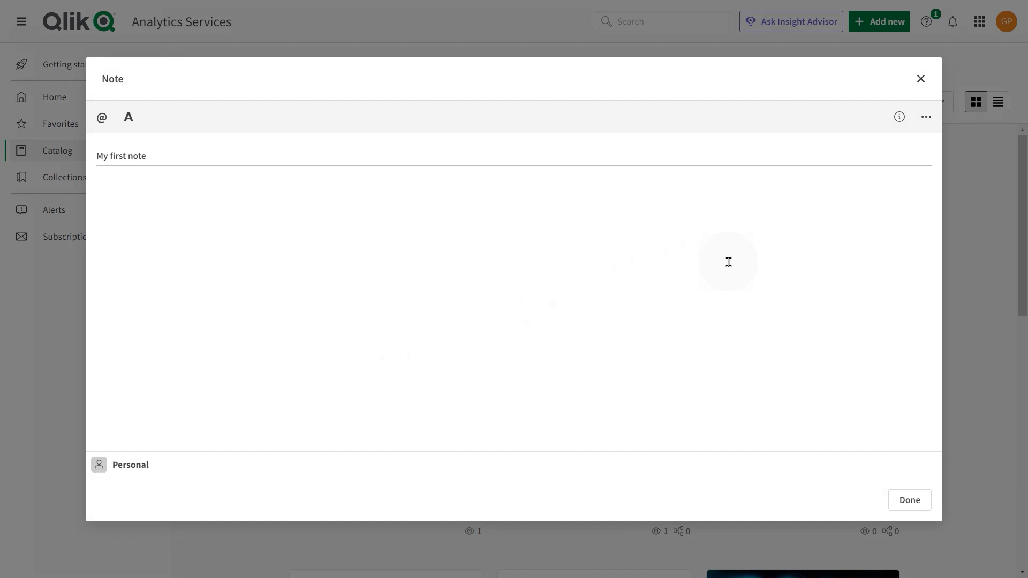
left_click(920, 78)
Step: Filter the catalog to the Marketing Managed space and open the "Dashboard - April 2018" sheet of its Digital Consumer Analytics app
left_click(375, 102)
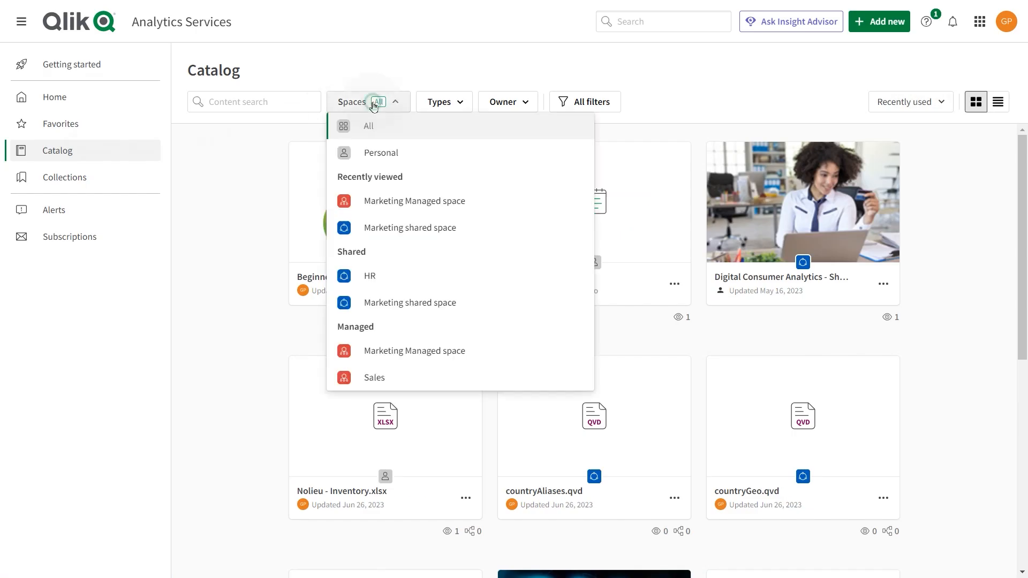
left_click(385, 203)
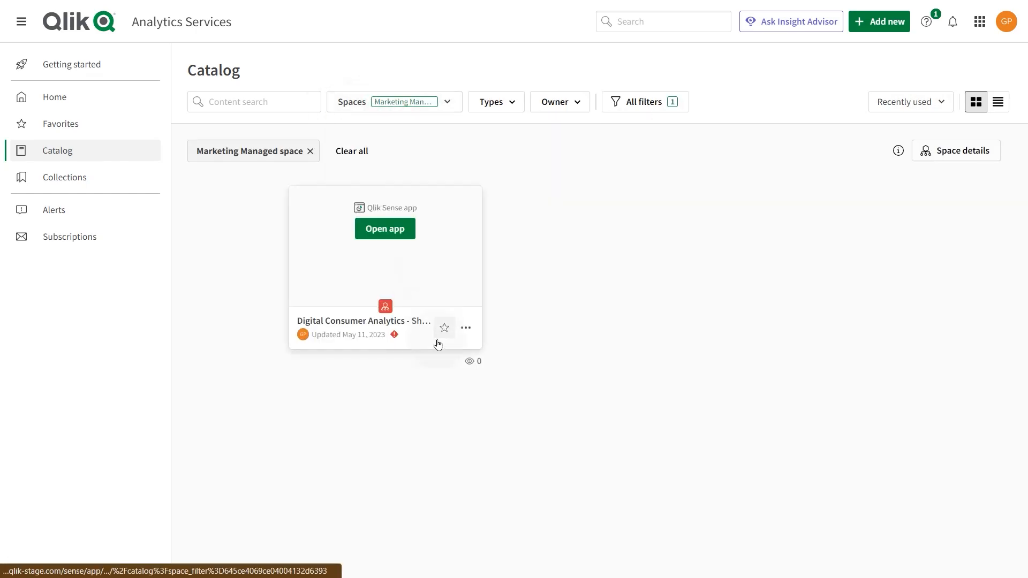
left_click(384, 236)
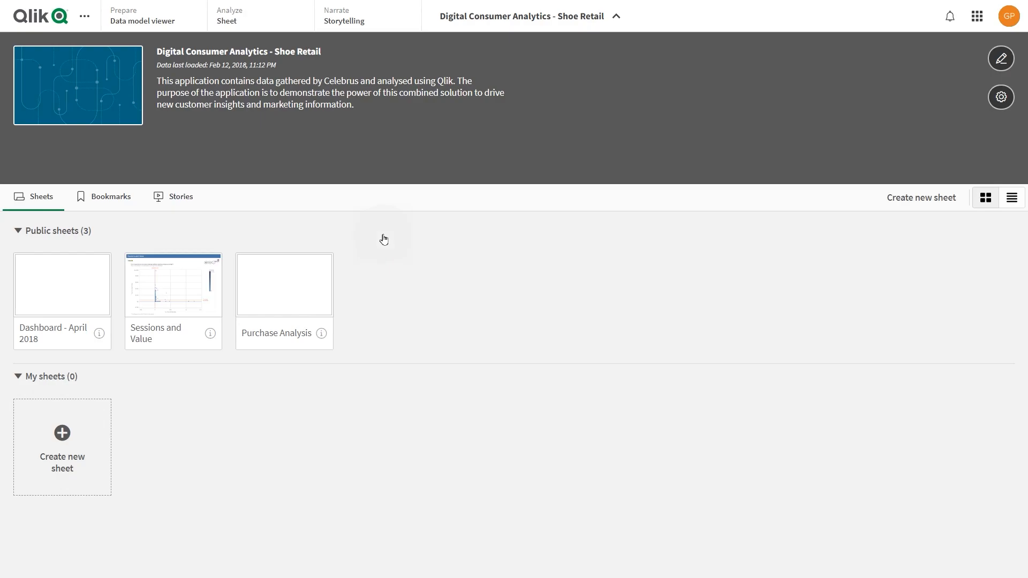
left_click(99, 289)
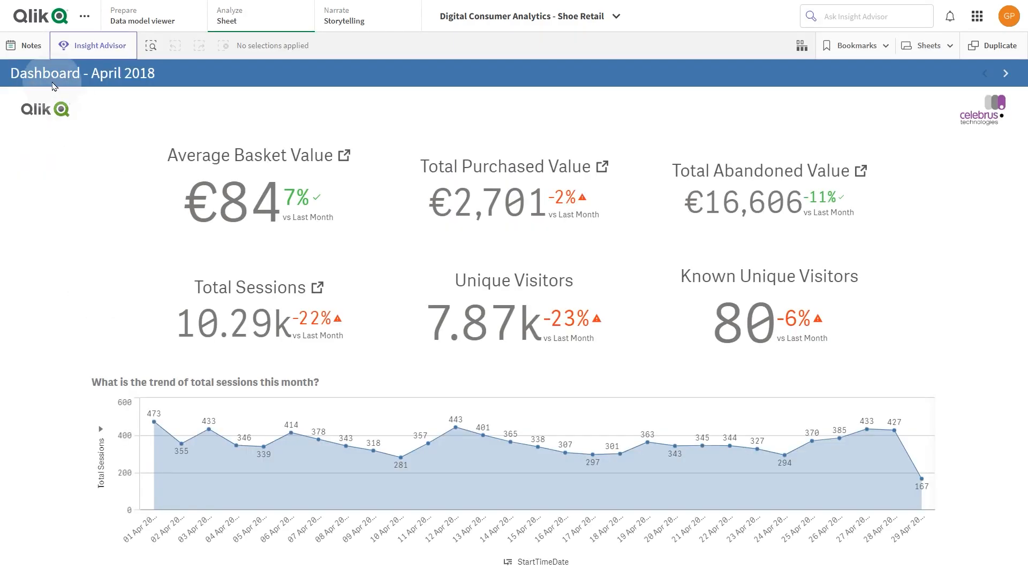
Step: Create a note in the Marketing Managed space from the dashboard sheet and title it "Total session Trends"
left_click(30, 47)
left_click(53, 76)
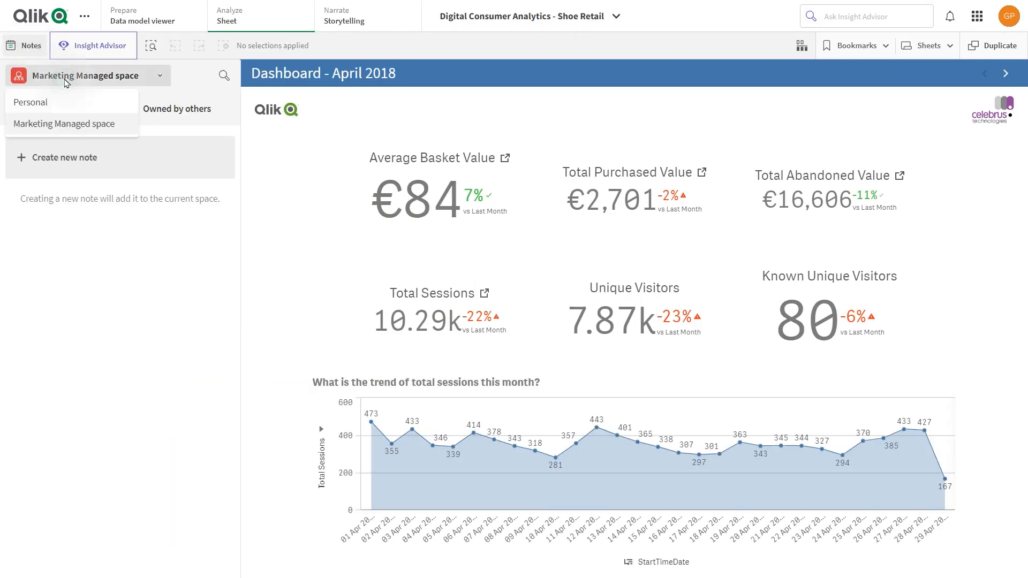
left_click(54, 124)
left_click(54, 160)
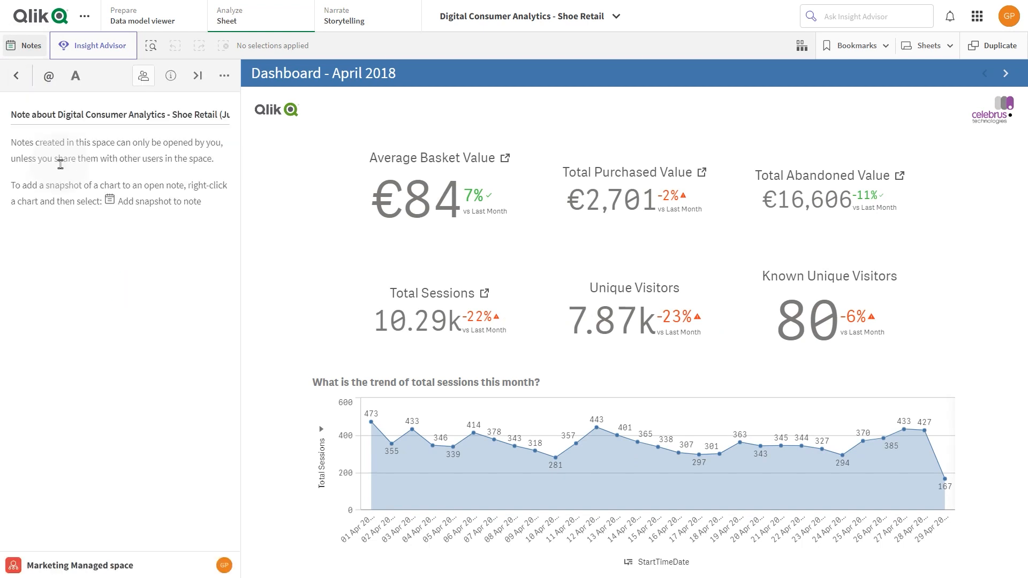
triple_click(78, 114)
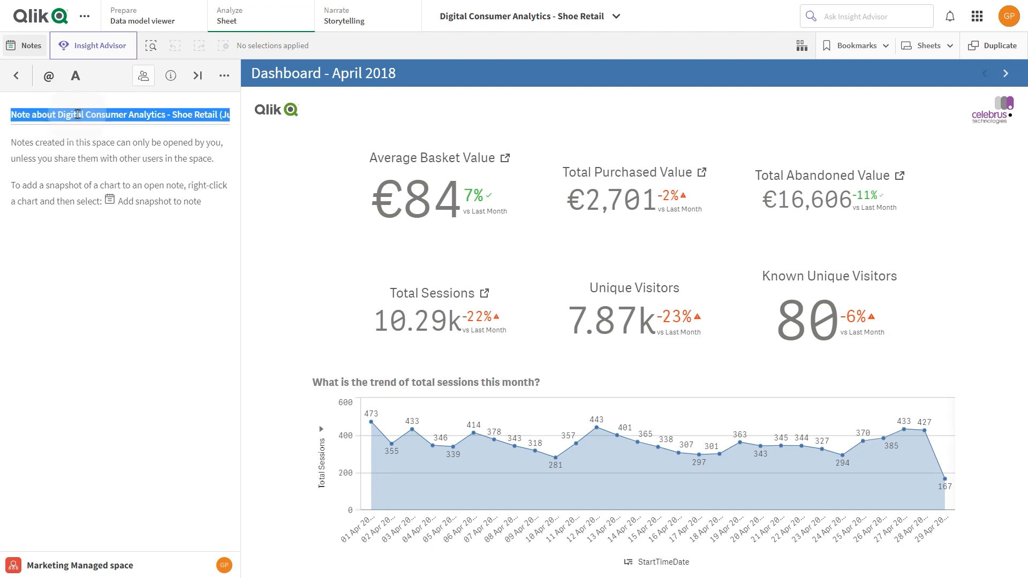
type("Total session Trends")
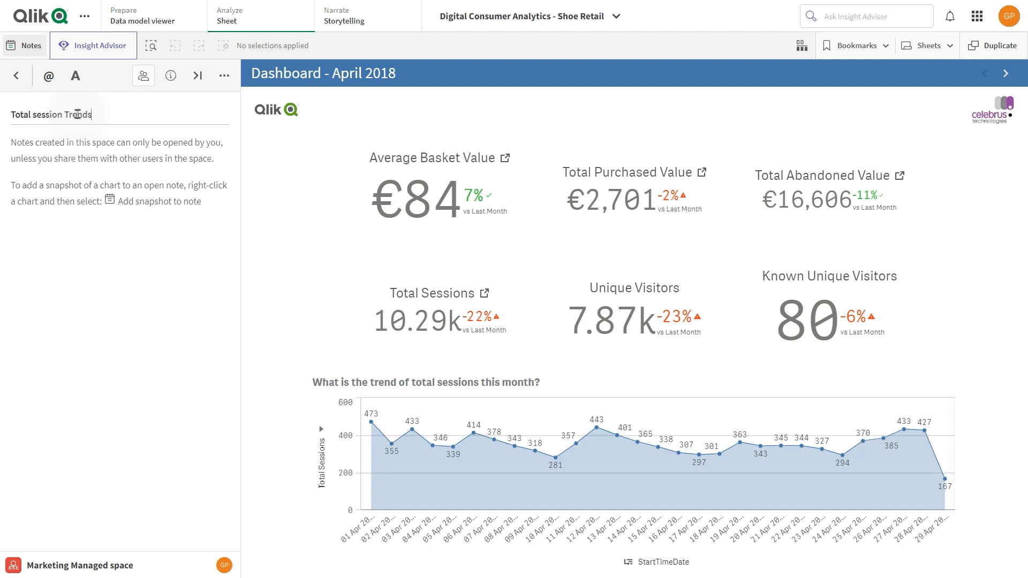
Step: Add a snapshot of the monthly total sessions trend chart to the note, with the text "Total sessions trends line chart" above it
right_click(501, 469)
left_click(536, 507)
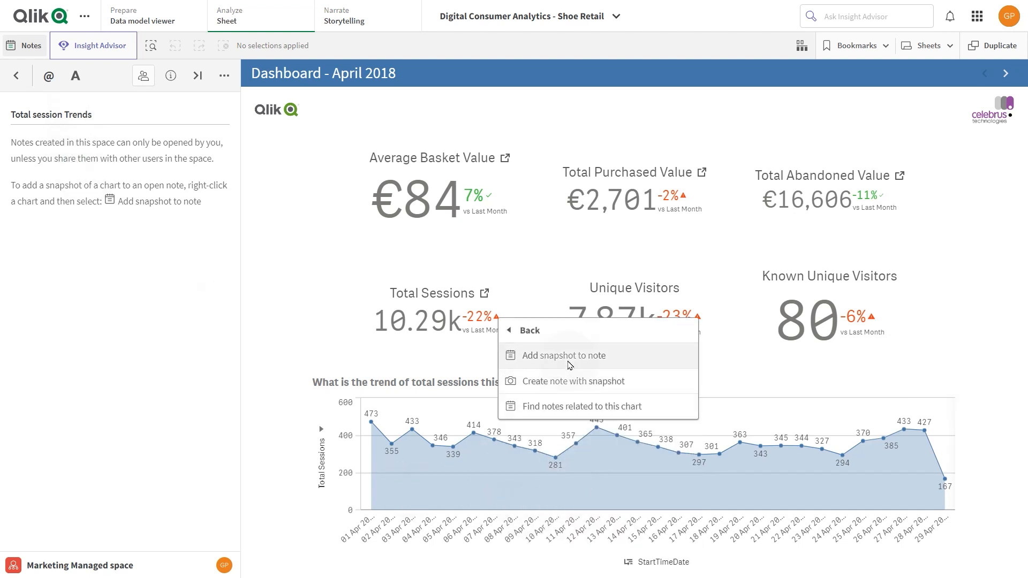
left_click(536, 356)
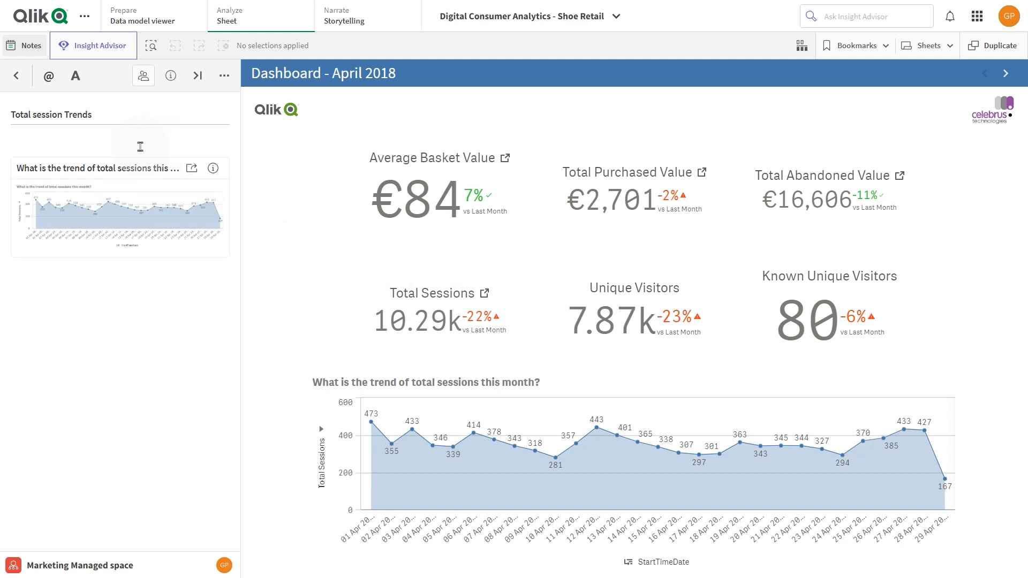
type("nds line chart")
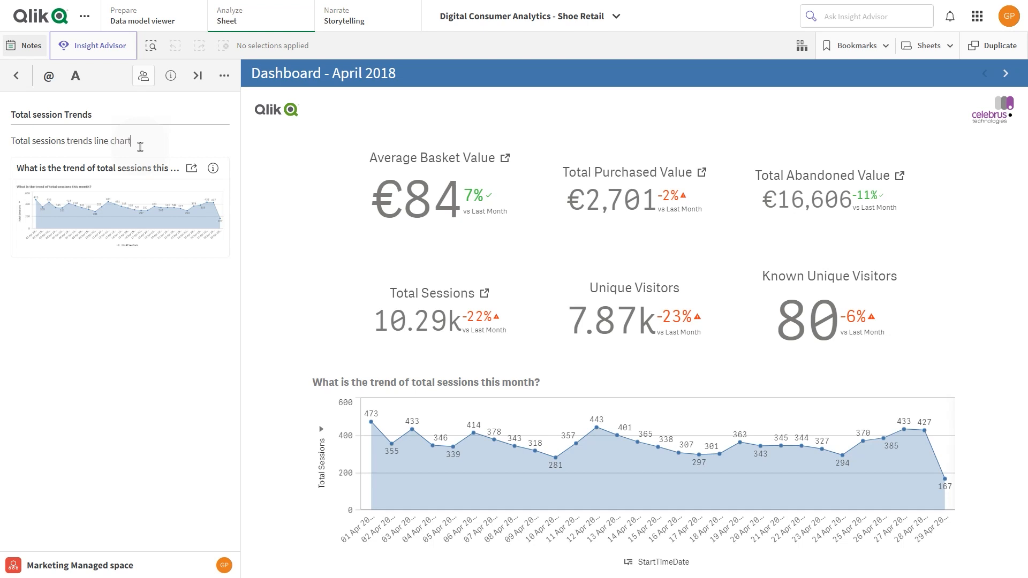
Step: Format the words "line chart" in the note's text as bold and red
left_click_drag(94, 141, 132, 141)
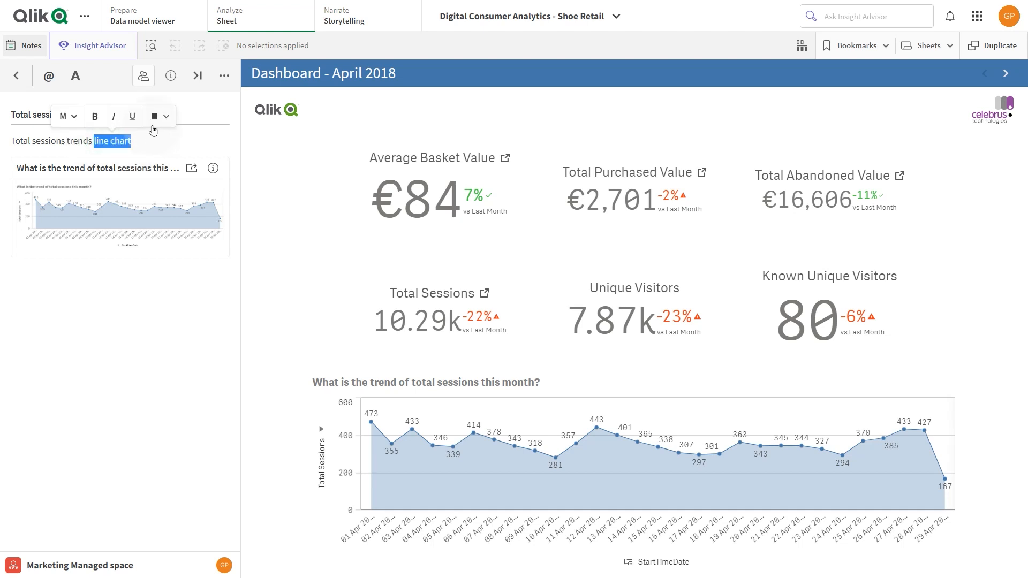
left_click(155, 117)
left_click(194, 168)
left_click(95, 116)
left_click(142, 271)
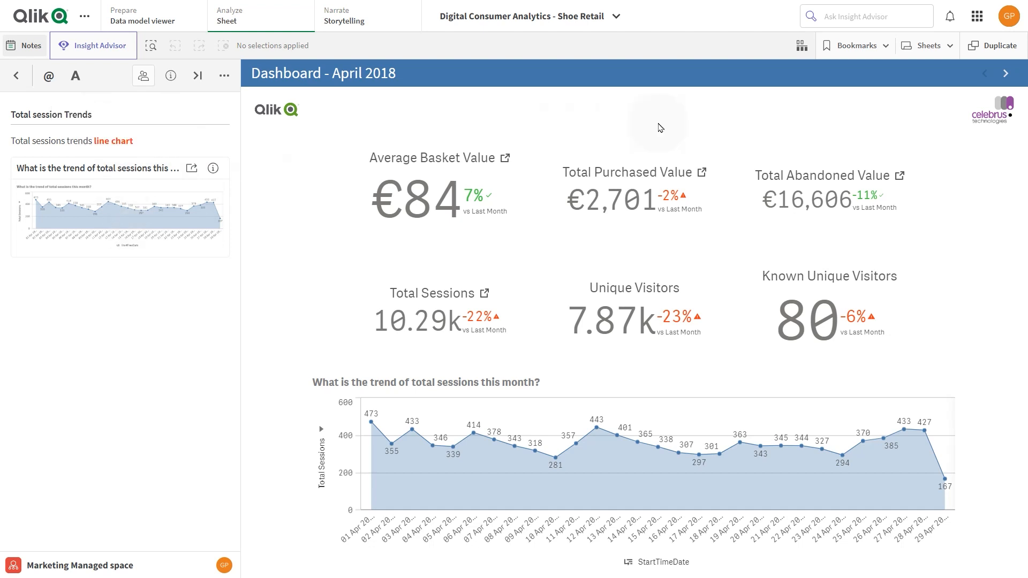
Step: Create a note with a snapshot of the "Gender split of visitors?" chart from the Purchase Analysis sheet, titled "Visitors Gender"
left_click(1006, 73)
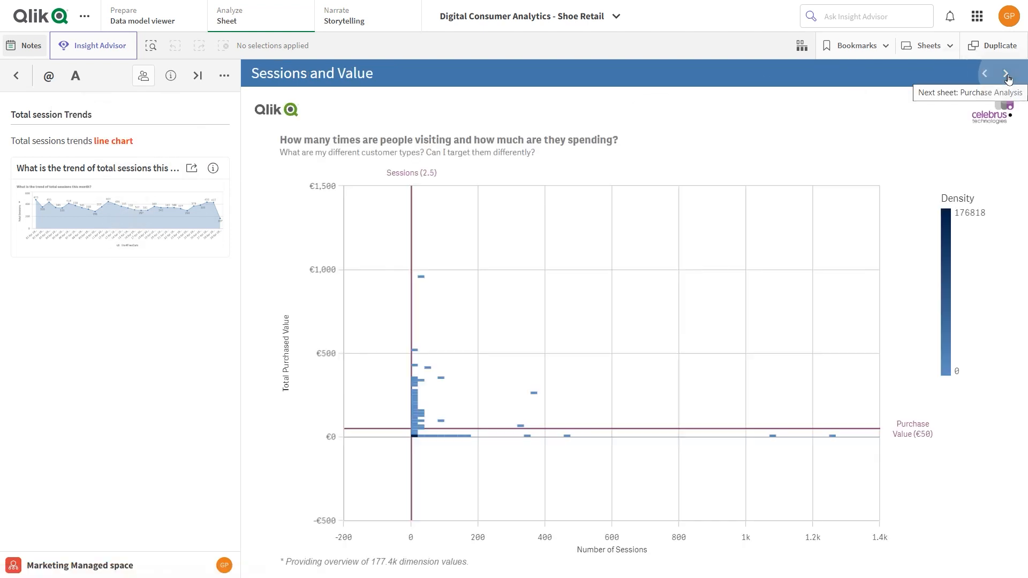
left_click(1007, 73)
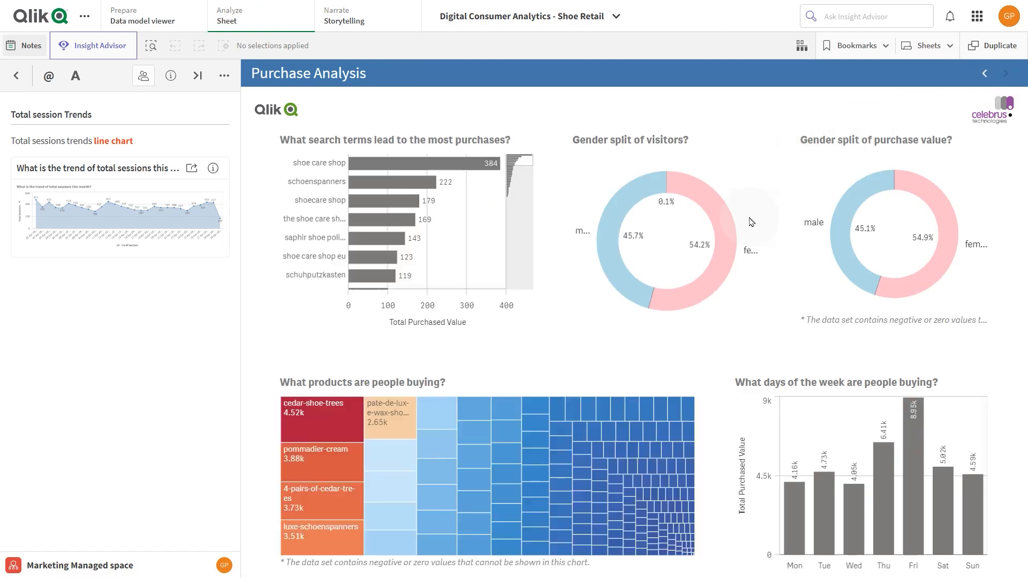
right_click(712, 289)
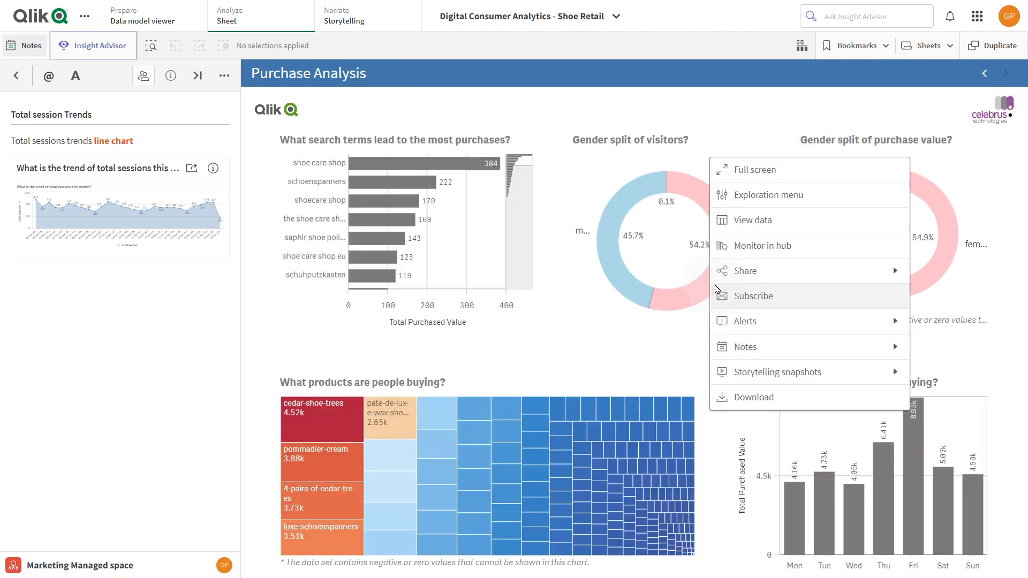
left_click(754, 347)
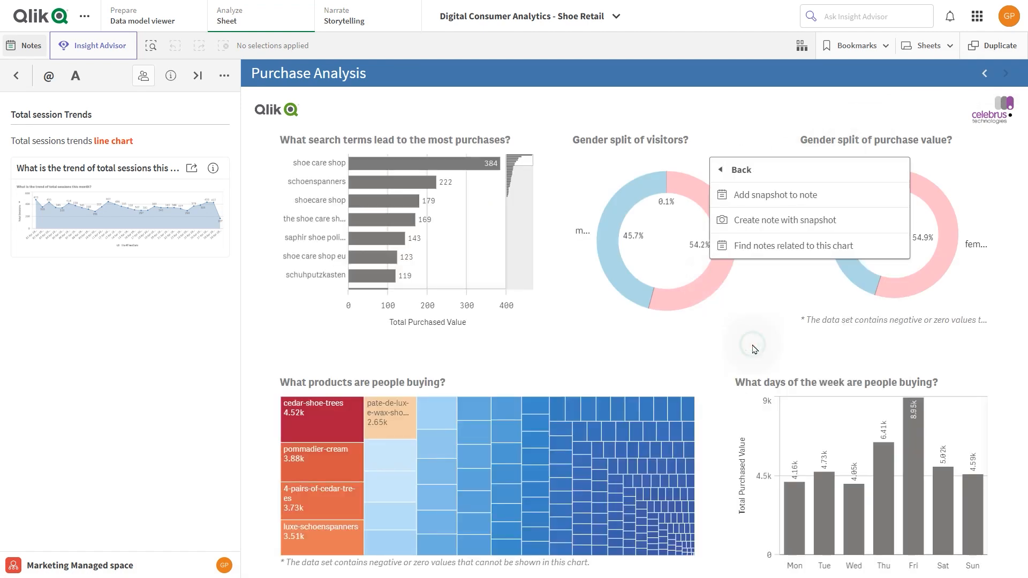
left_click(782, 220)
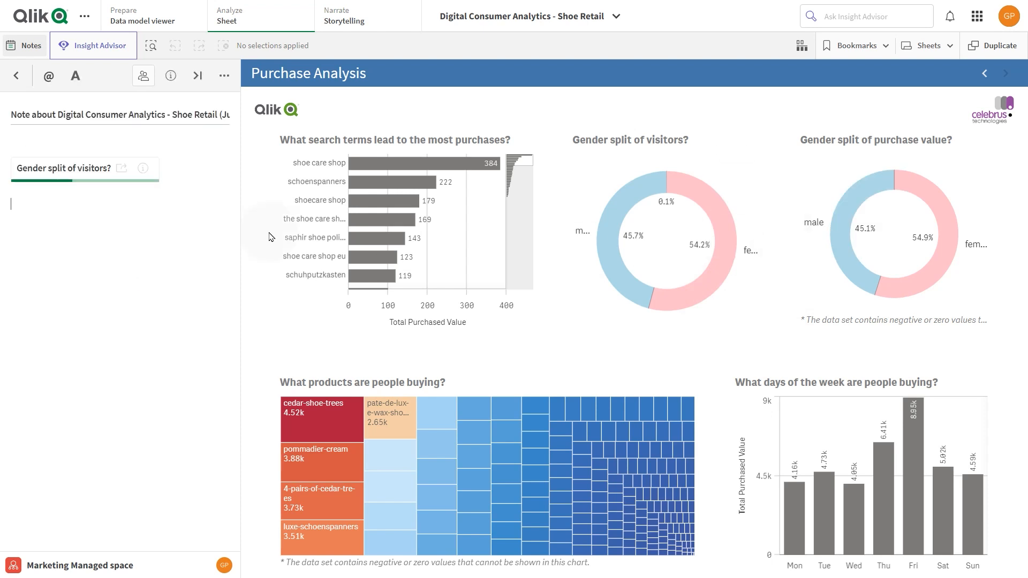
triple_click(193, 116)
type("Visitors Gender")
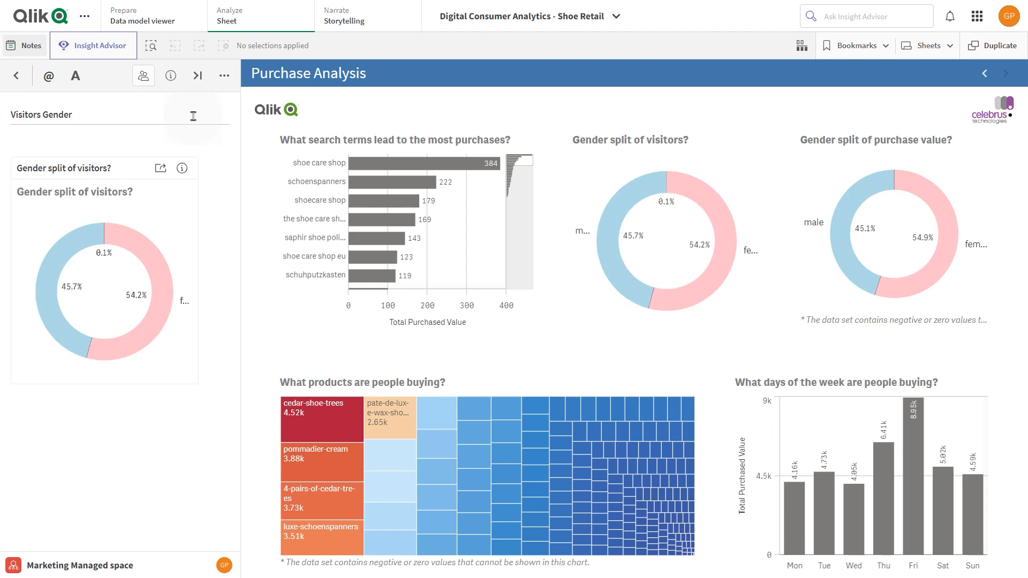
Step: Return to the notes list and find the notes related to the "Gender split of visitors?" chart
left_click(26, 83)
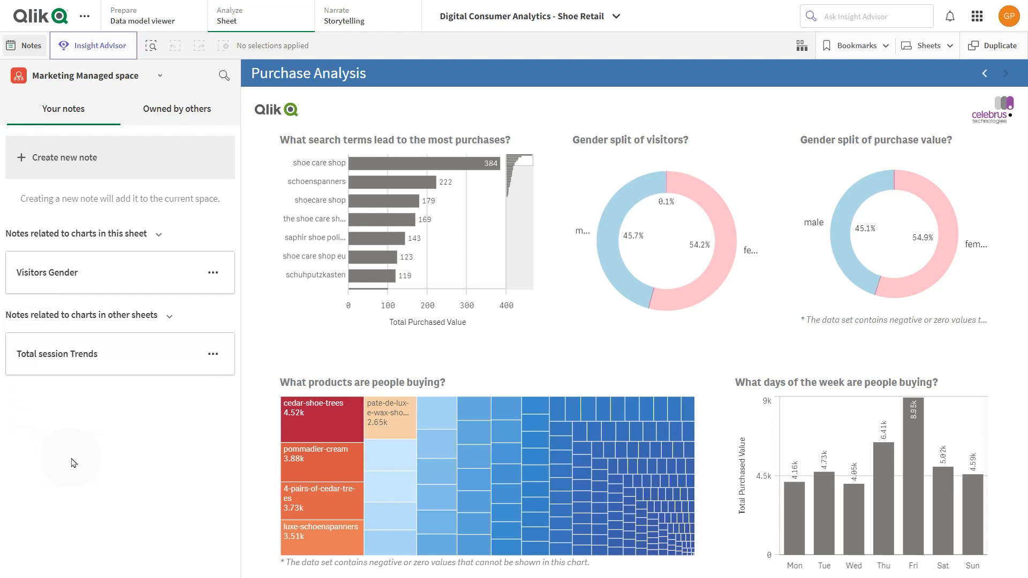
right_click(607, 286)
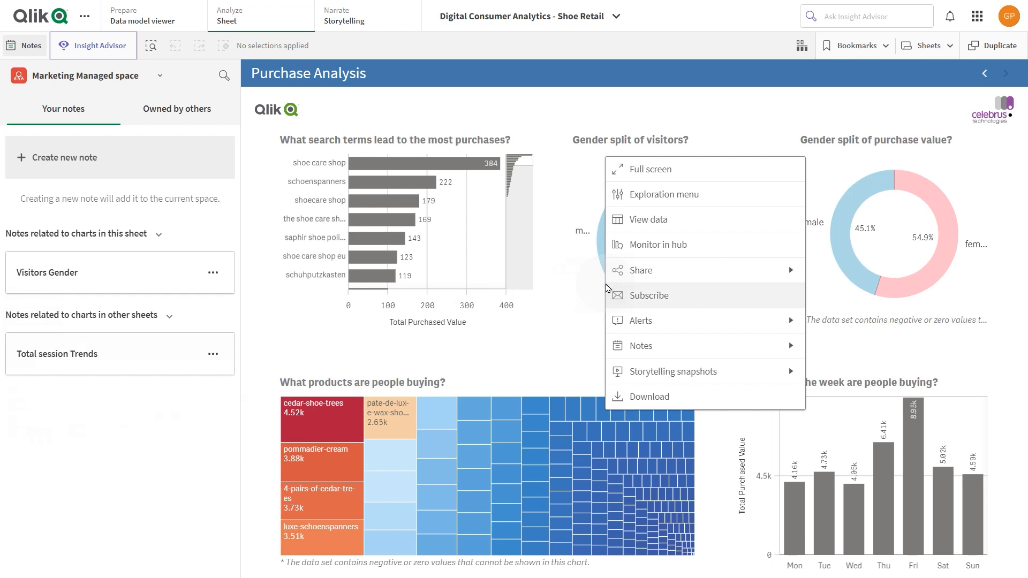
left_click(636, 348)
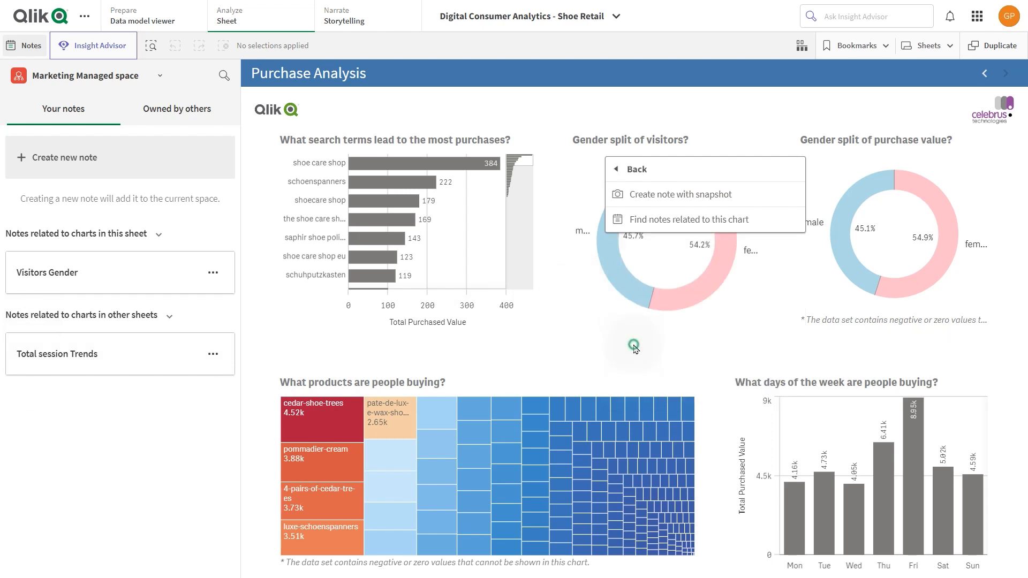
left_click(633, 228)
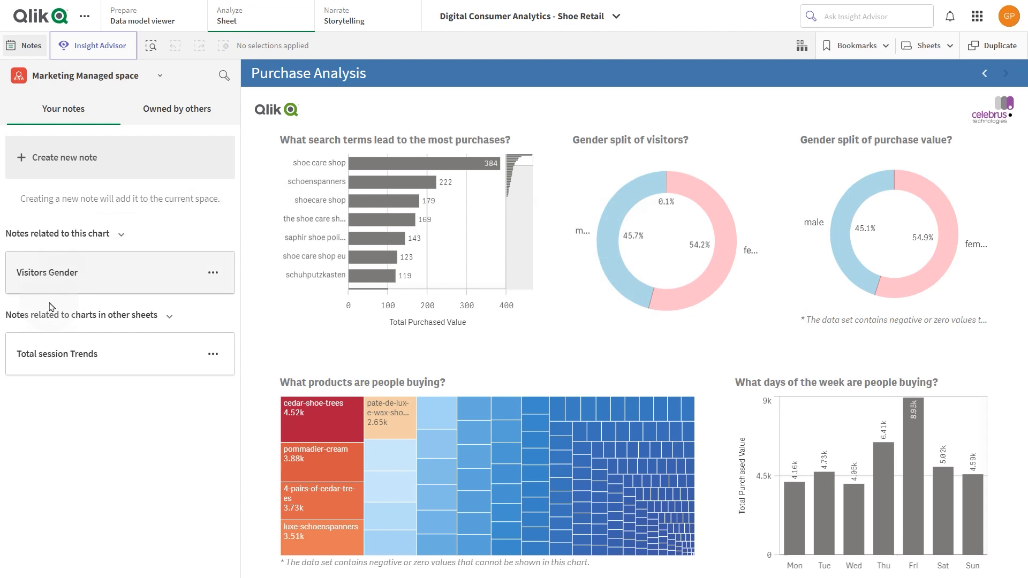
Step: Create another note in the Marketing Managed space titled "Days of the week in which people are buying"
left_click(92, 157)
triple_click(65, 116)
type("Days of the week in which people are buying")
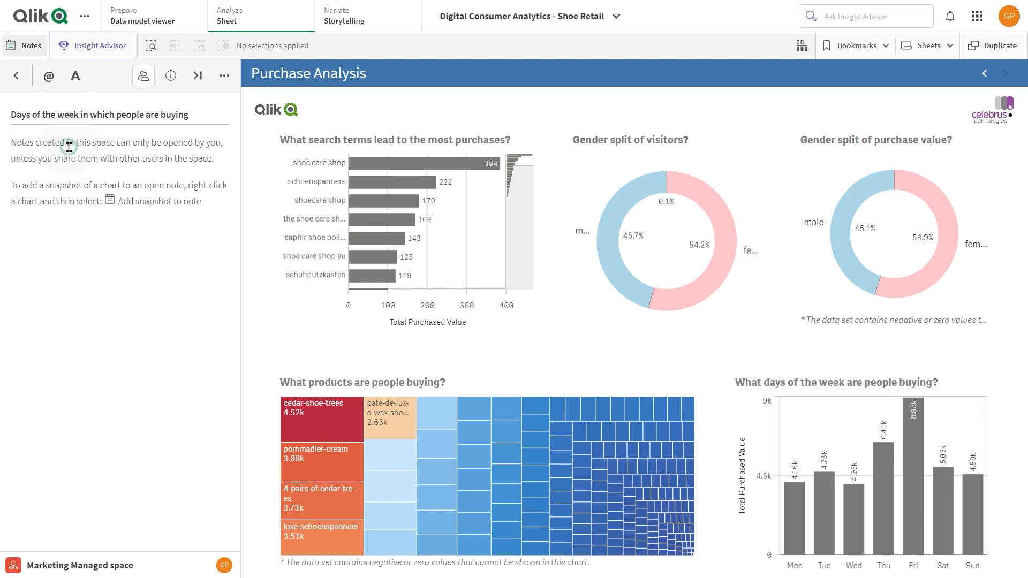
Step: Add a snapshot of the "What days of the week are people buying?" chart to the open note
right_click(788, 467)
left_click(900, 508)
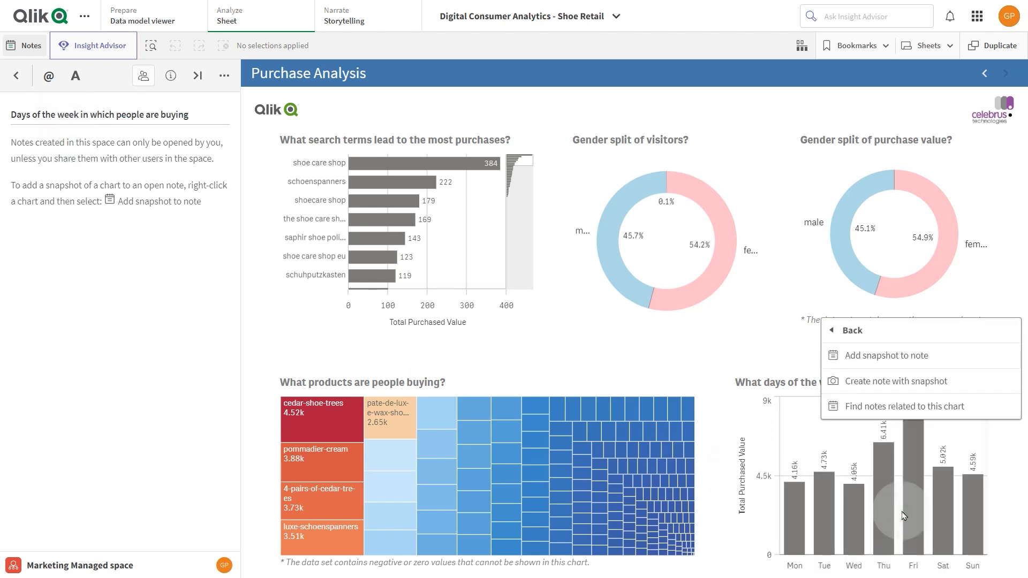
left_click(910, 357)
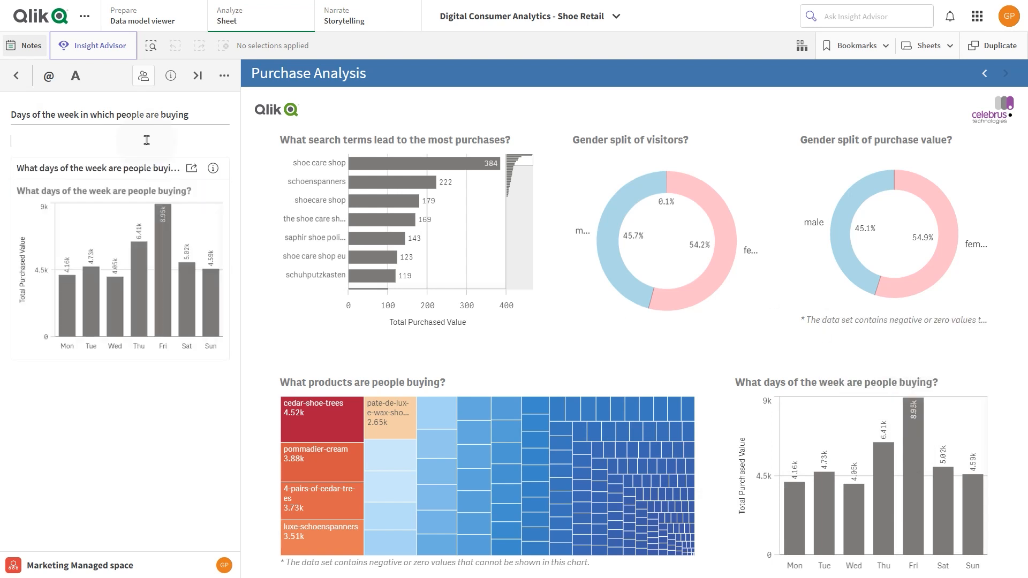
Step: Write "Hi" followed by a mention of a colleague above the snapshot, and make that colleague an editor of the note
type("@isa")
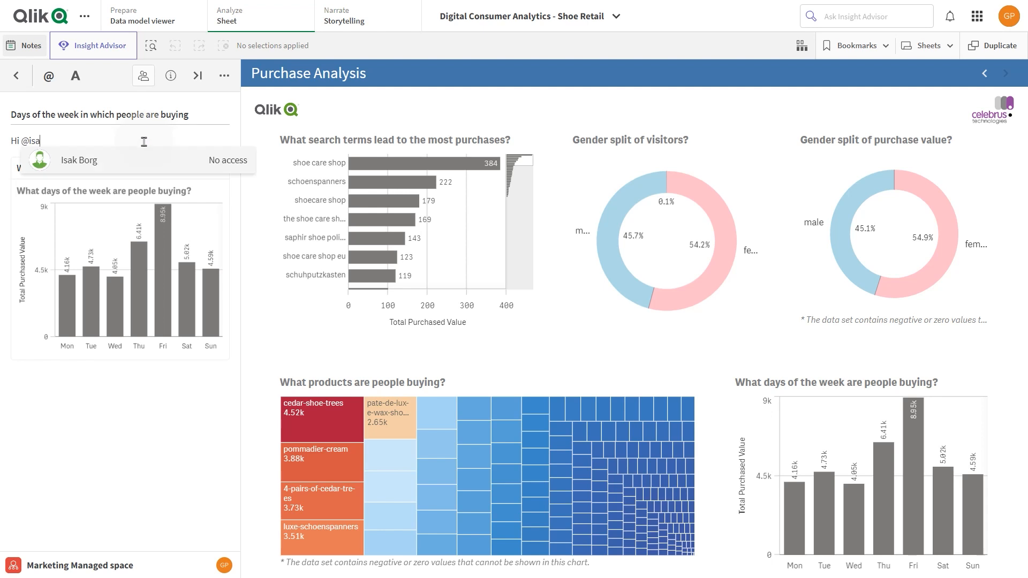
left_click(125, 157)
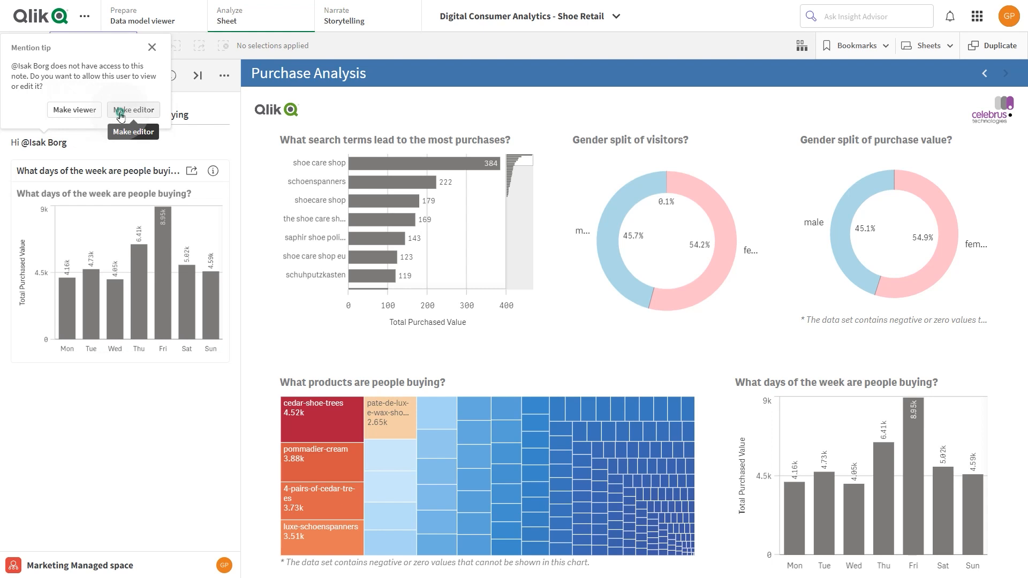
left_click(120, 111)
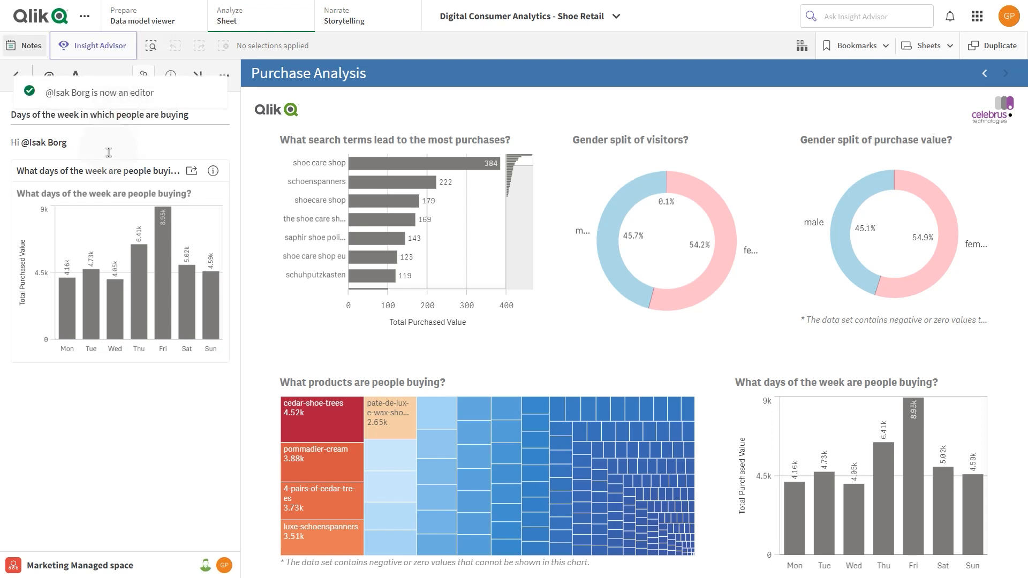
Step: Add a comma after the colleague's mention and write "take a look at this chart" on the next line, above the snapshot
left_click(98, 150)
type(",")
key("Return")
type("take a look at this")
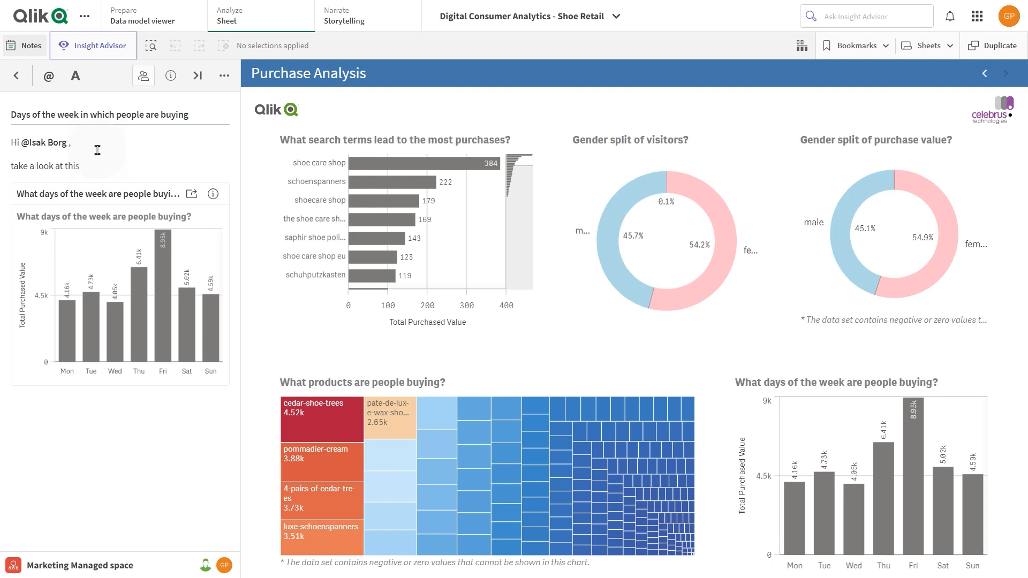
type(" chart")
left_click(46, 81)
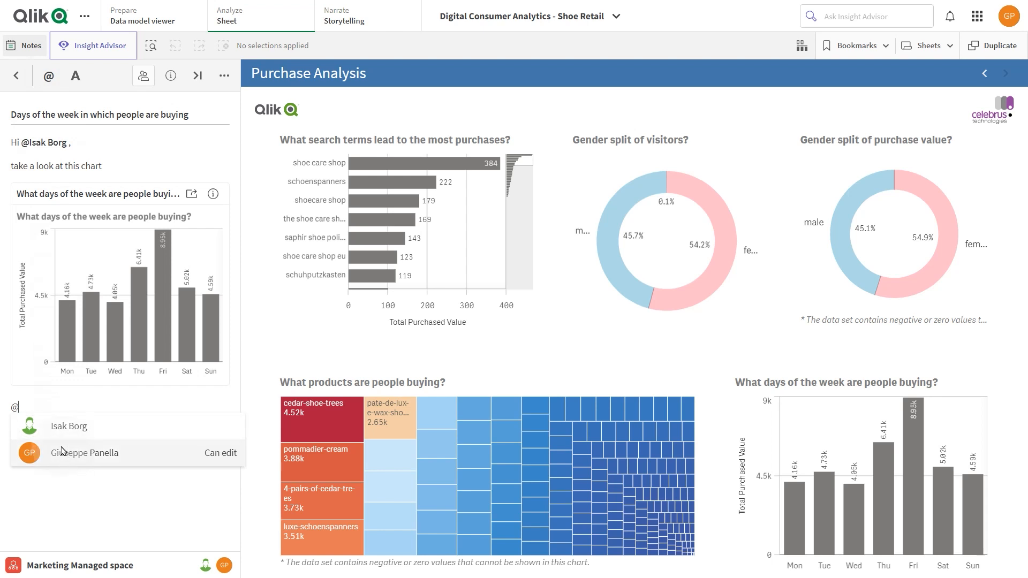
key("BackSpace")
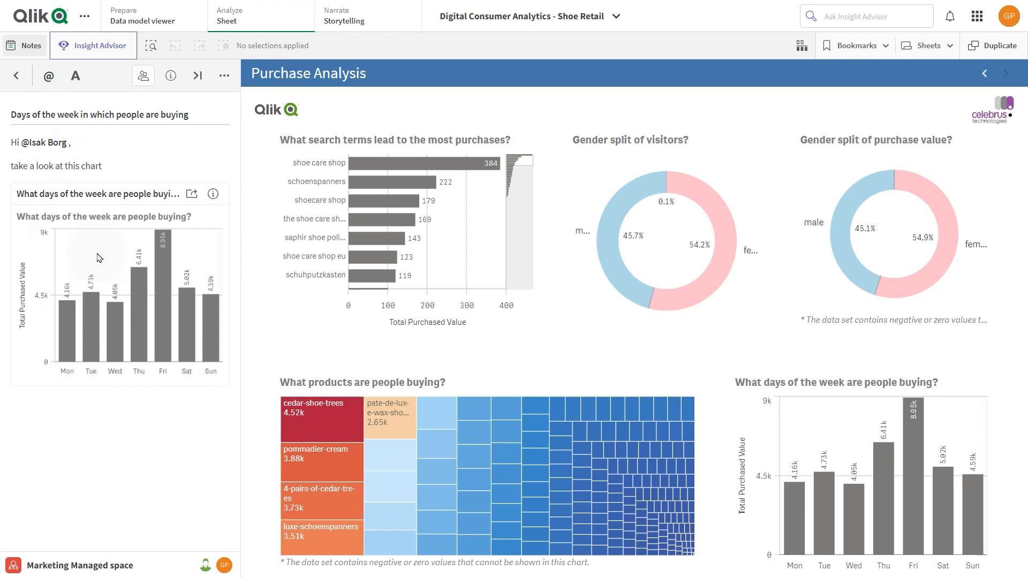
Step: Return to the notes list and share the Visitors Gender note with a colleague, granting "Can view" access
left_click(19, 78)
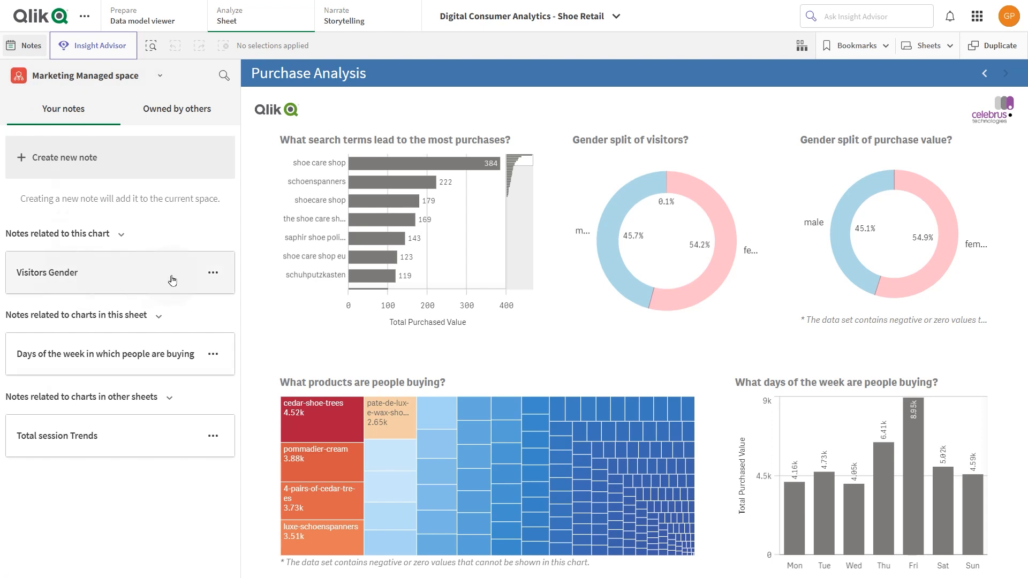
left_click(213, 273)
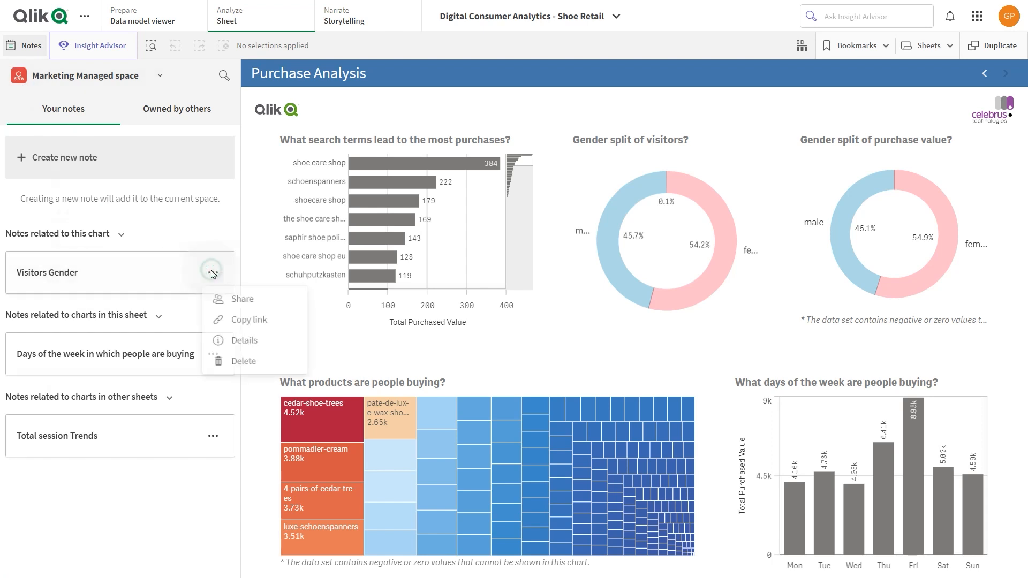
left_click(219, 300)
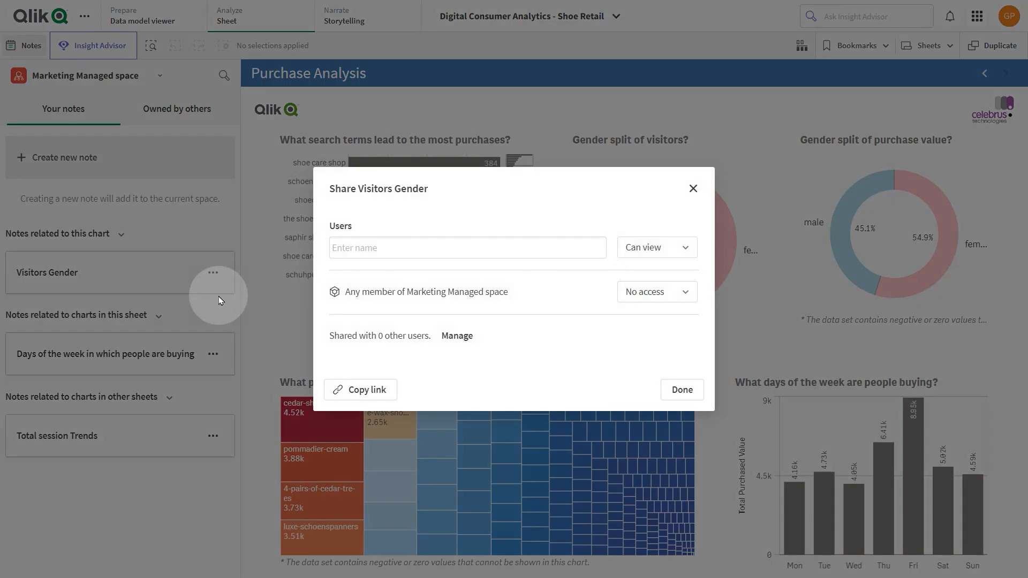
left_click(385, 255)
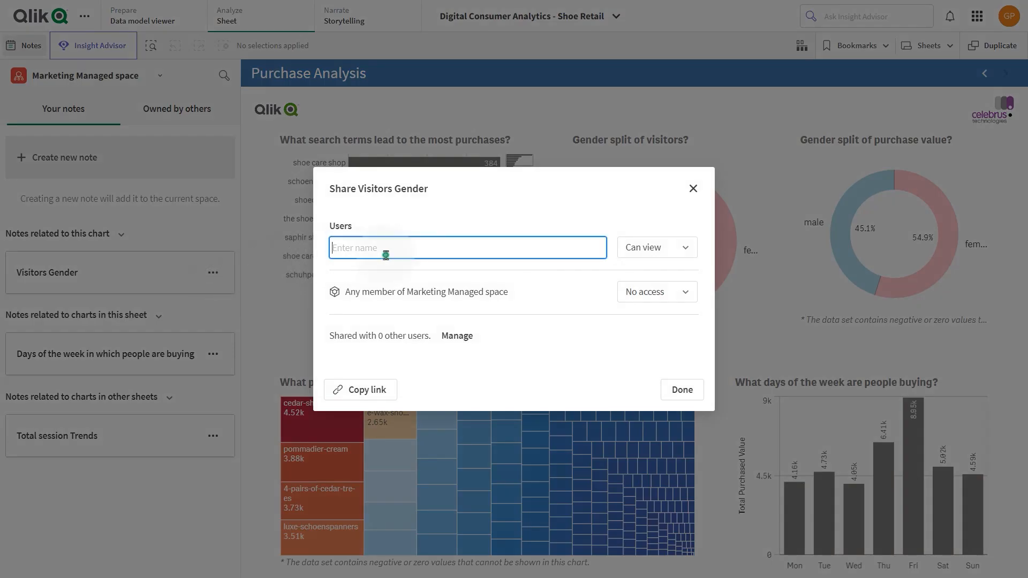
type("isa")
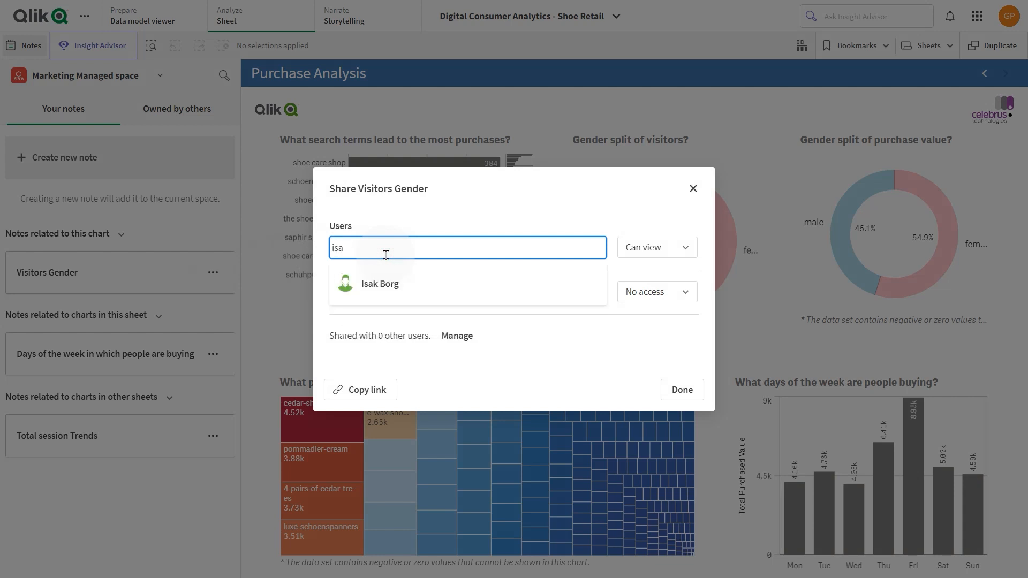
left_click(382, 291)
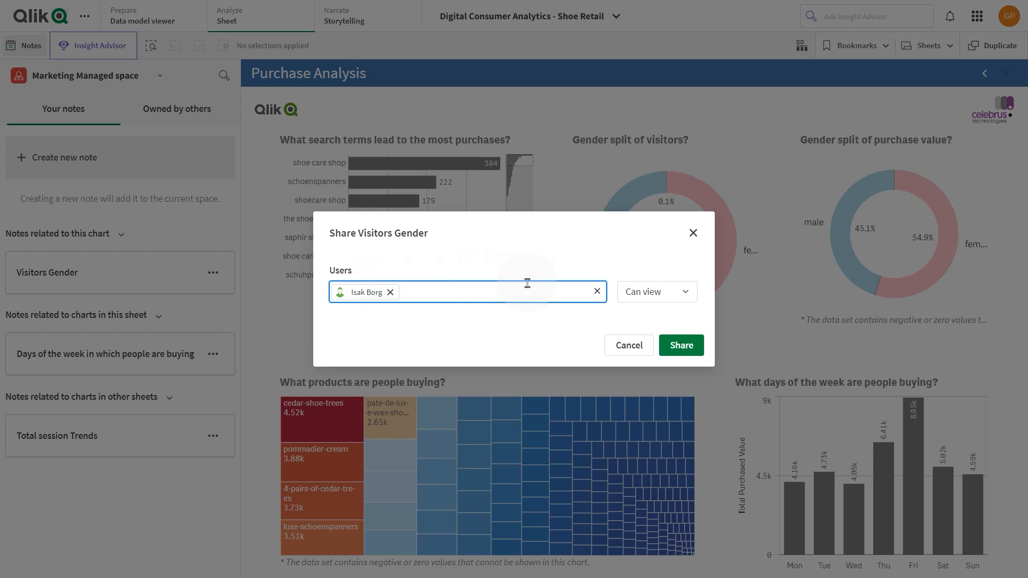
left_click(642, 296)
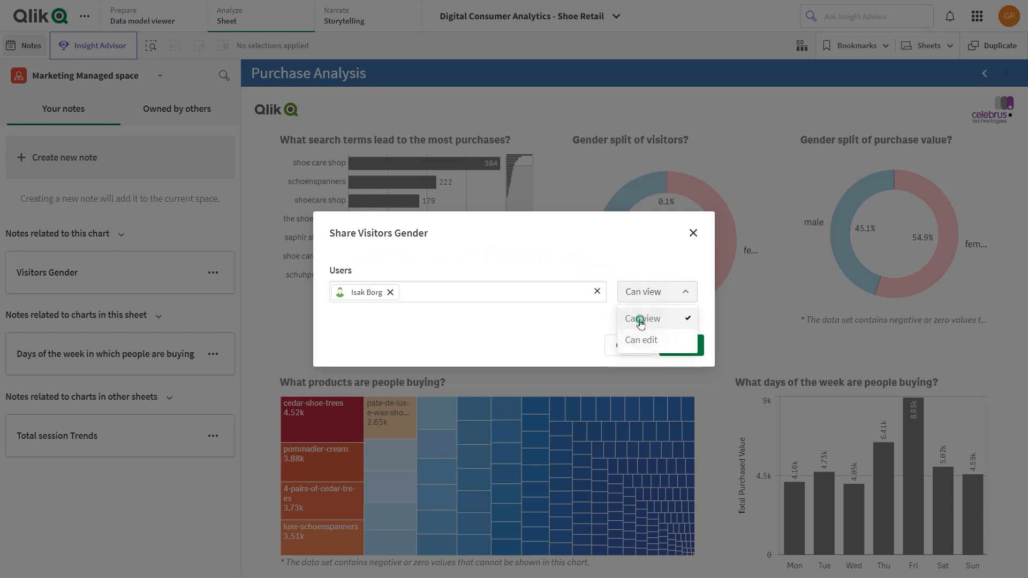
left_click(641, 320)
left_click(671, 344)
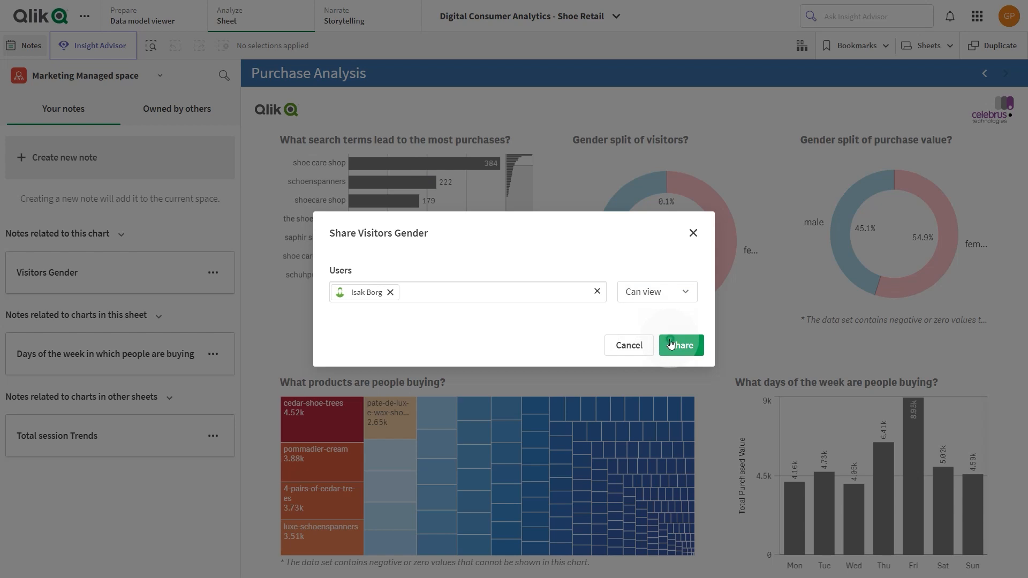
left_click(678, 390)
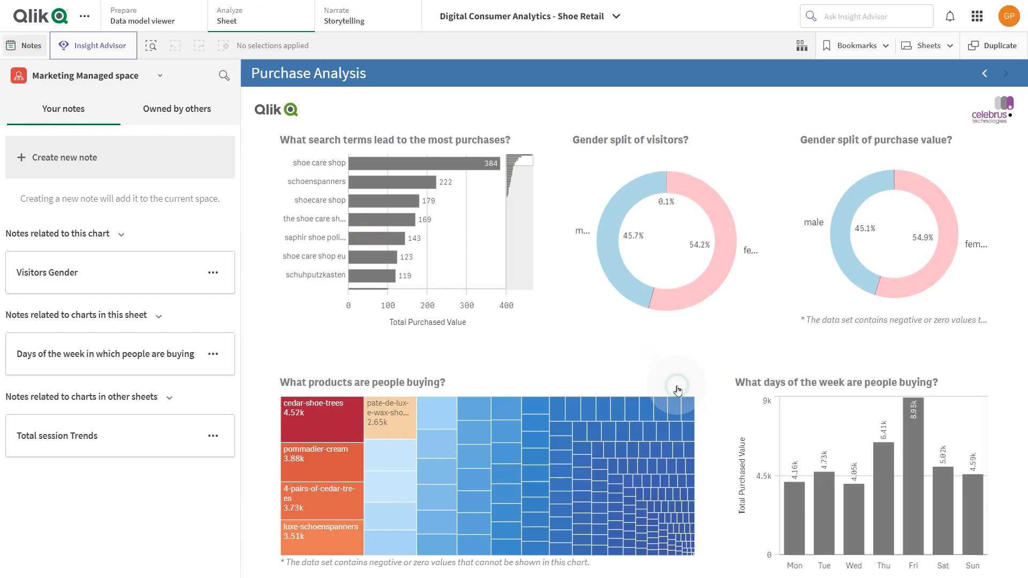
Step: Open the Visitors Gender note and share it with a second colleague, granting "Can edit" access
left_click(128, 324)
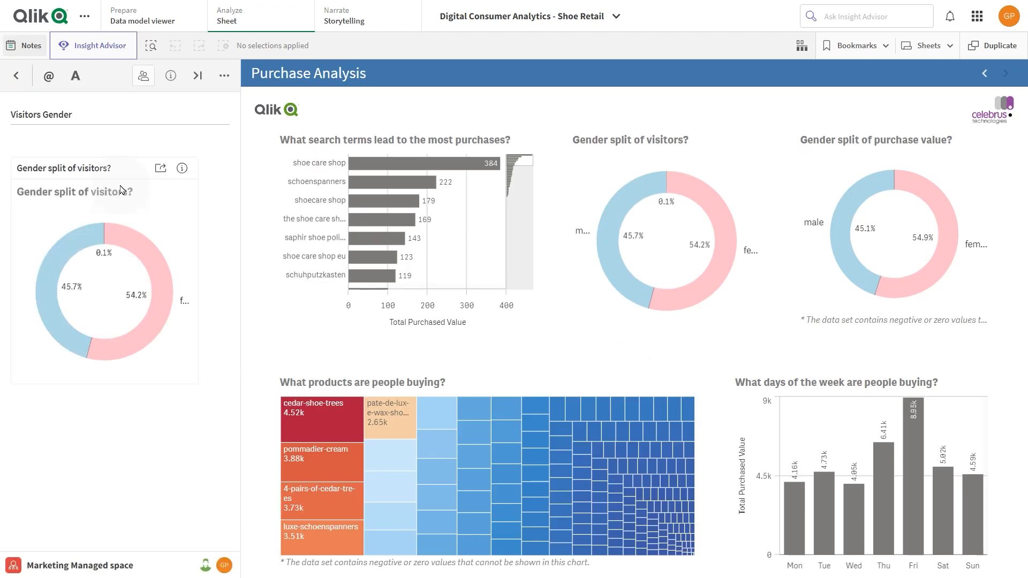
left_click(143, 76)
left_click(391, 241)
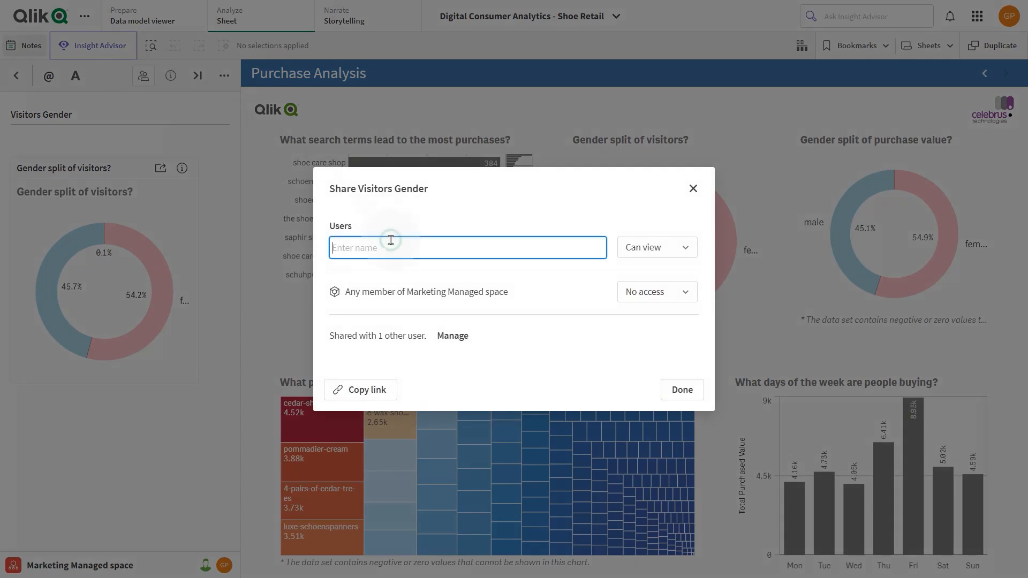
type("mqv")
type("i")
left_click(423, 284)
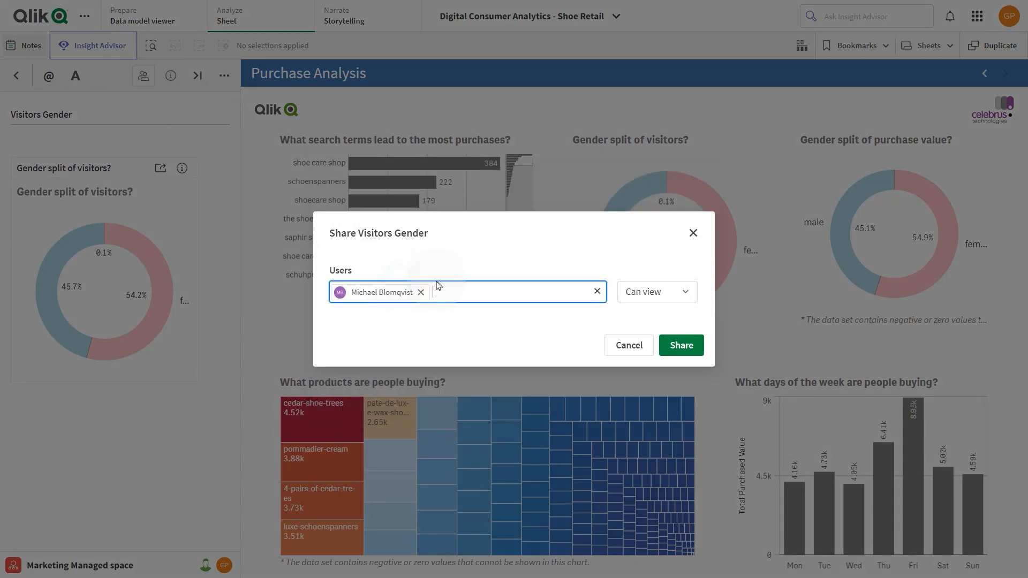
left_click(651, 292)
left_click(650, 340)
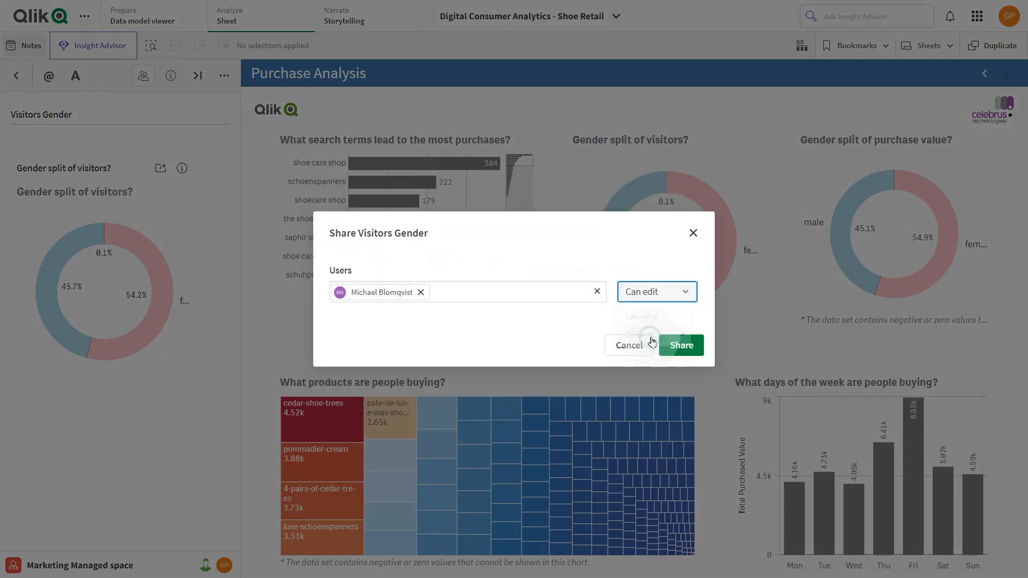
left_click(679, 345)
Step: In the Visitors Gender note's access management, set the view-only colleague to "No access" and finish sharing
left_click(464, 337)
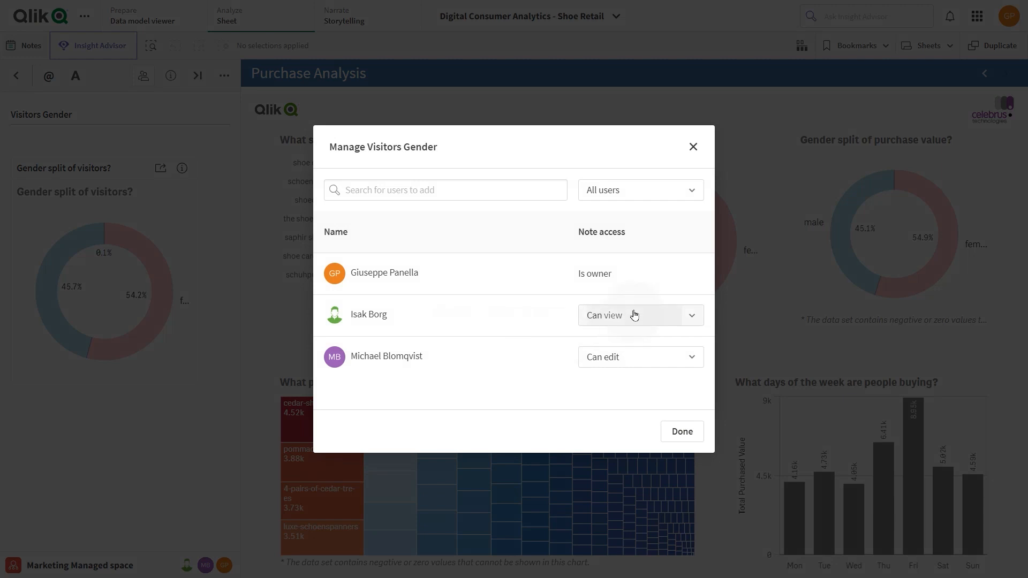
left_click(694, 315)
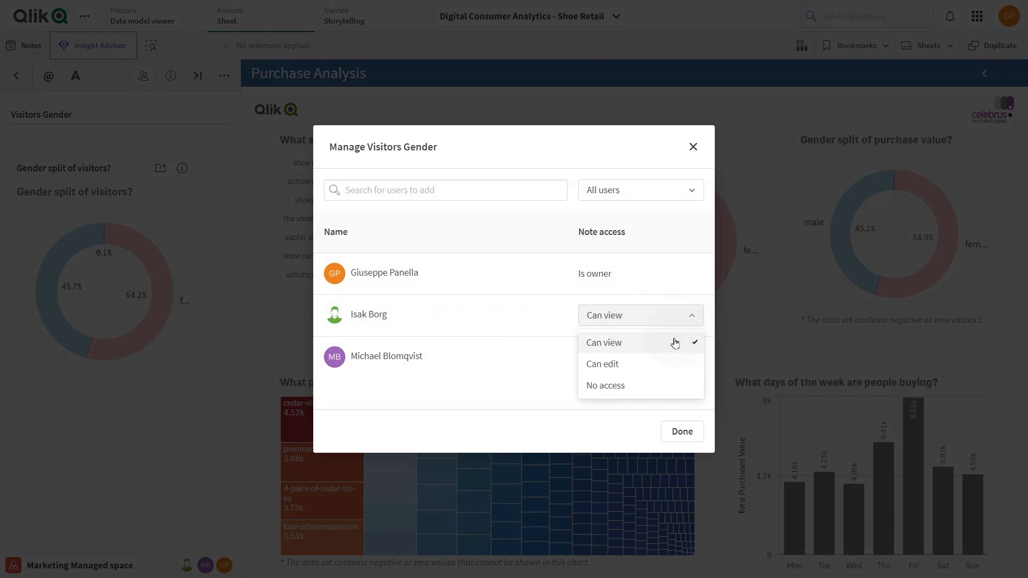
left_click(622, 386)
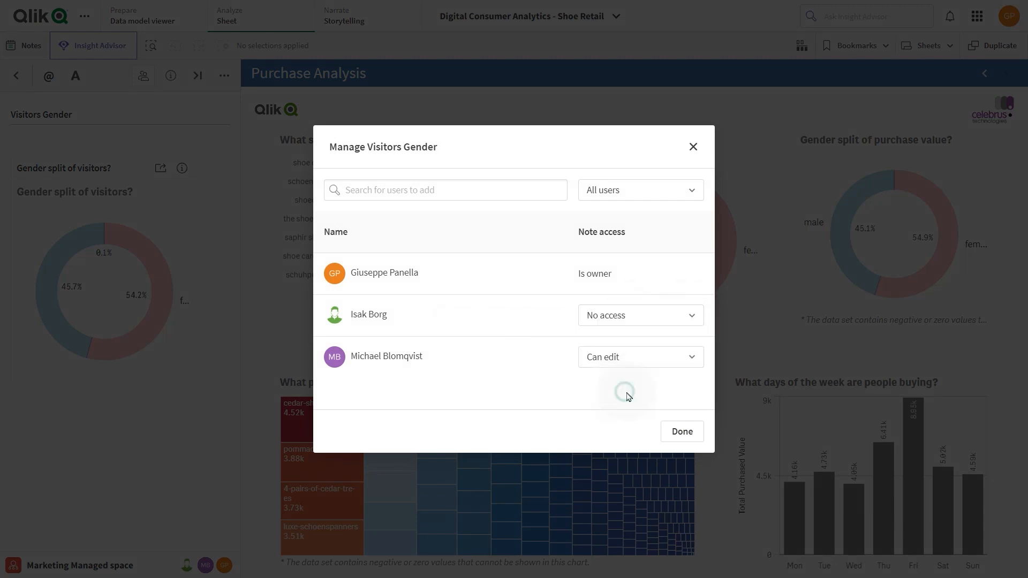
left_click(680, 431)
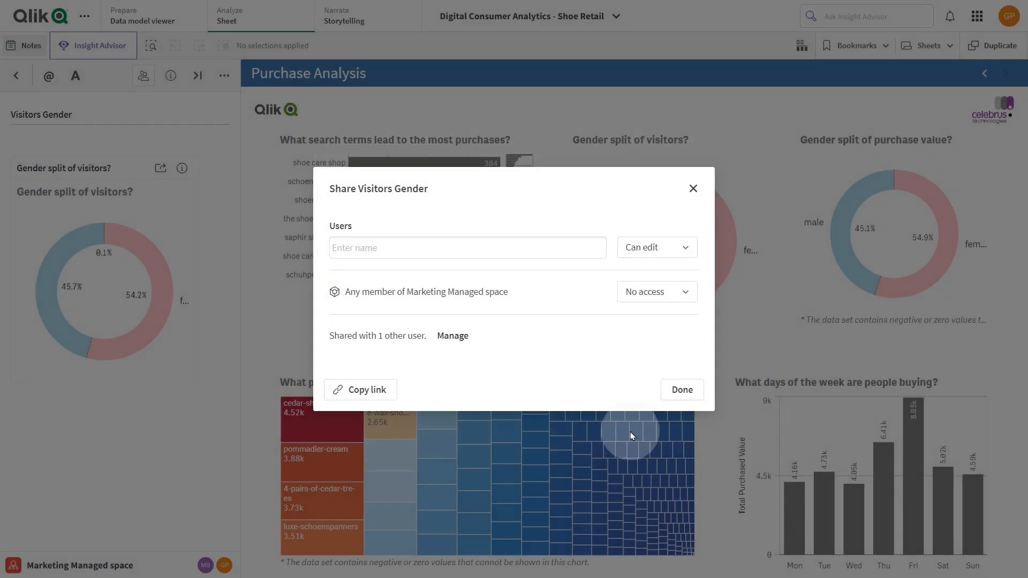
left_click(682, 391)
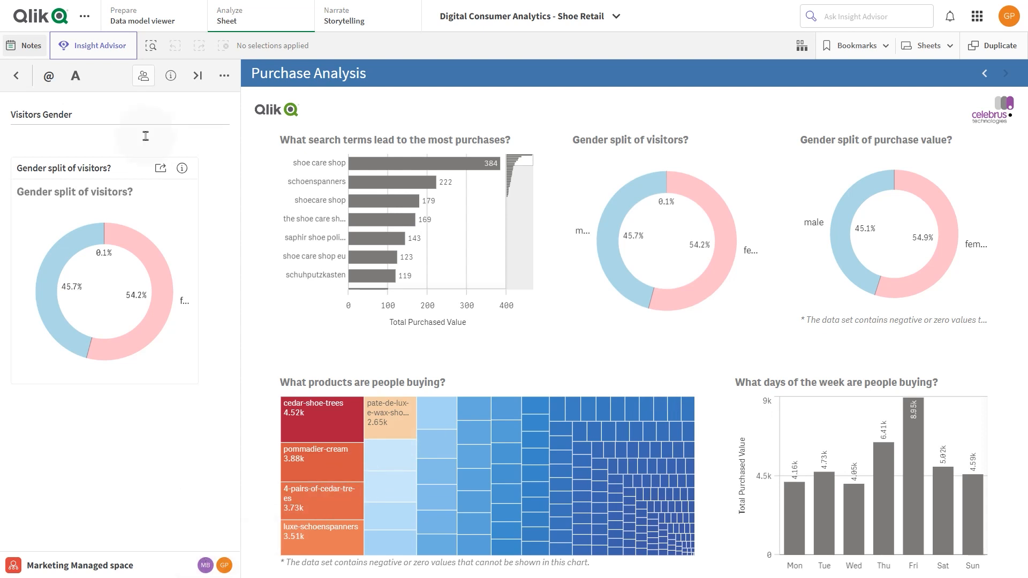
Step: Open the Total session Trends note and give any member of Marketing Managed space "Can edit" access, confirming the change
left_click(20, 78)
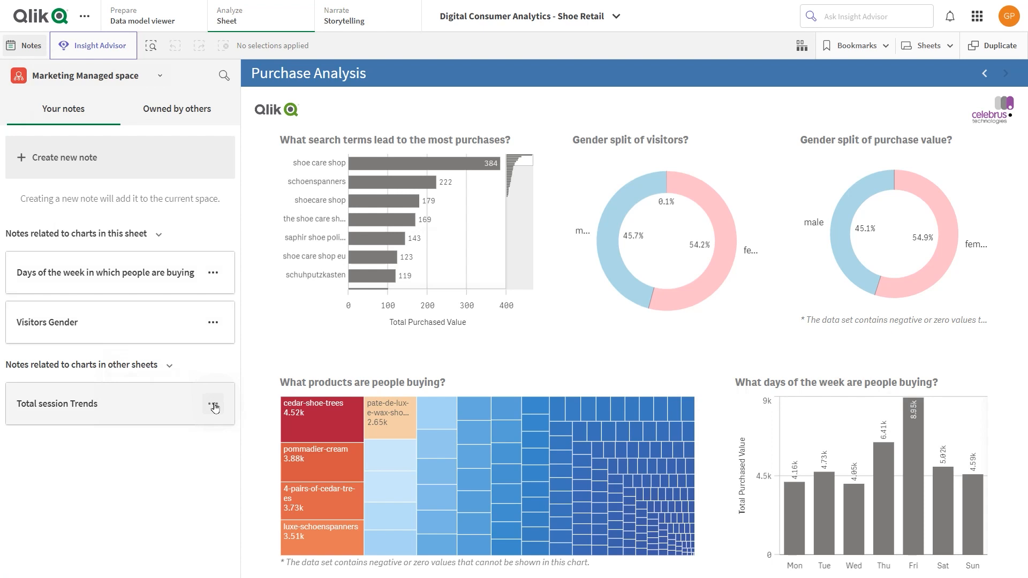
left_click(190, 410)
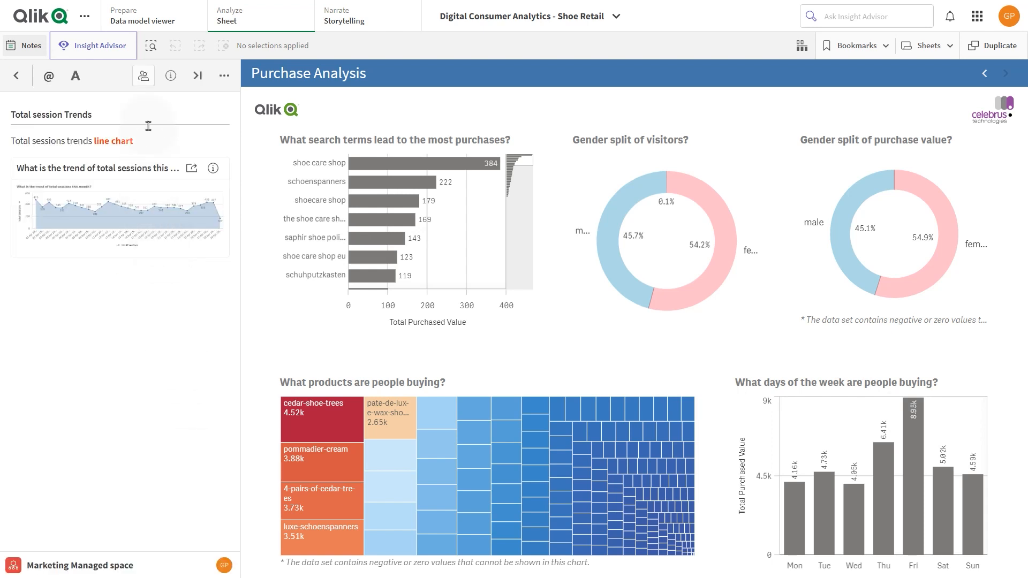
left_click(143, 75)
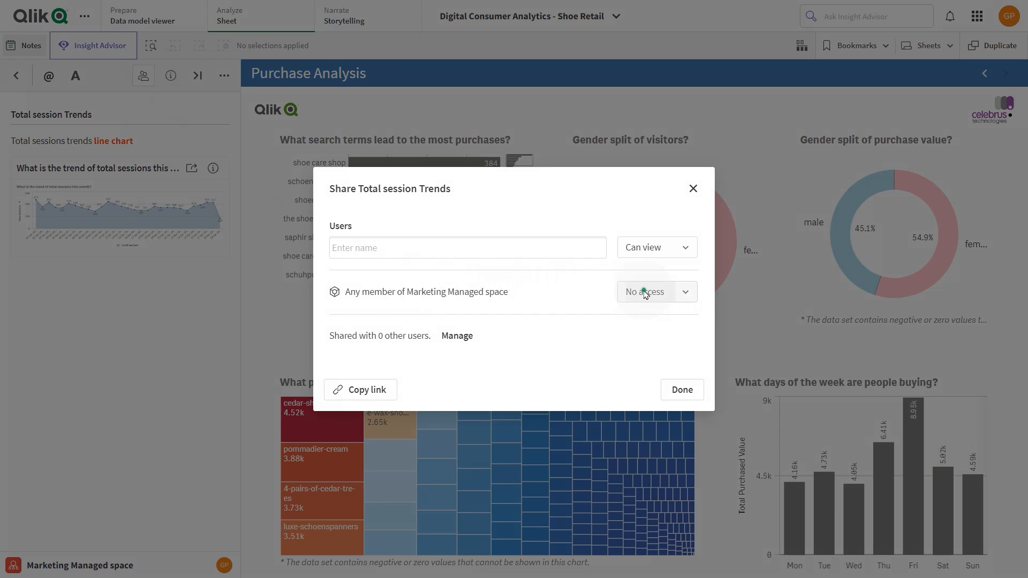
left_click(645, 293)
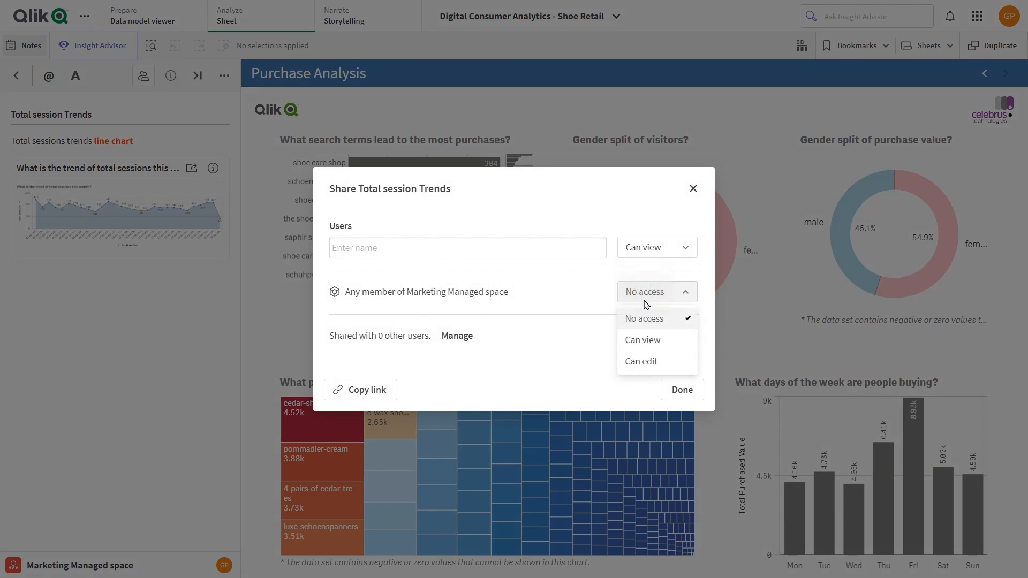
left_click(642, 341)
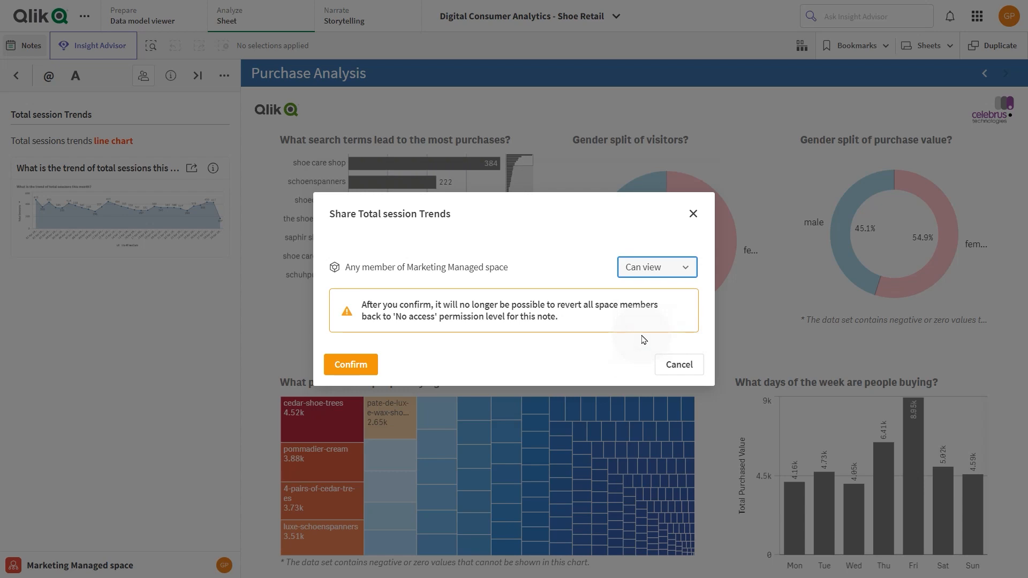
left_click(651, 267)
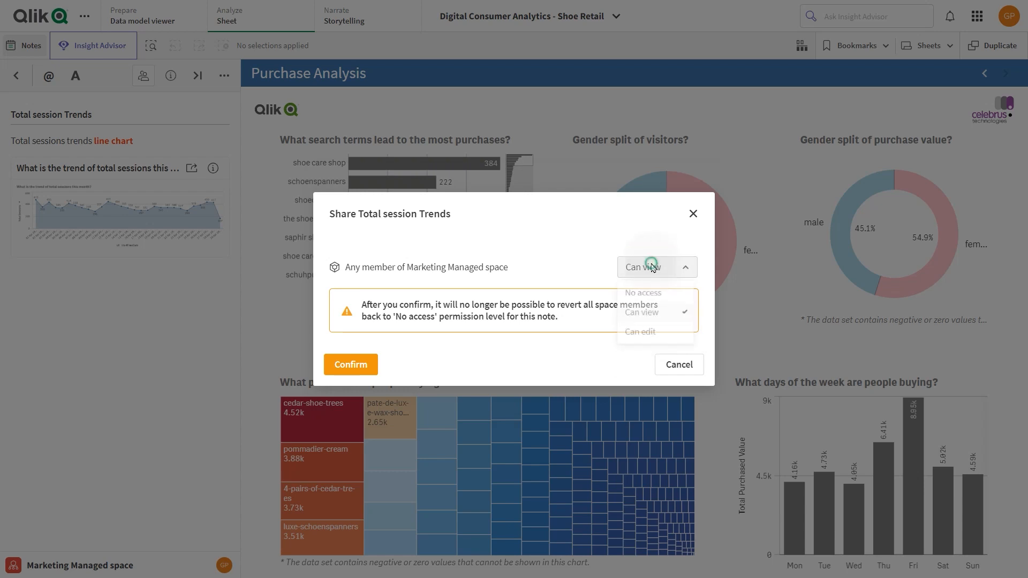
left_click(643, 336)
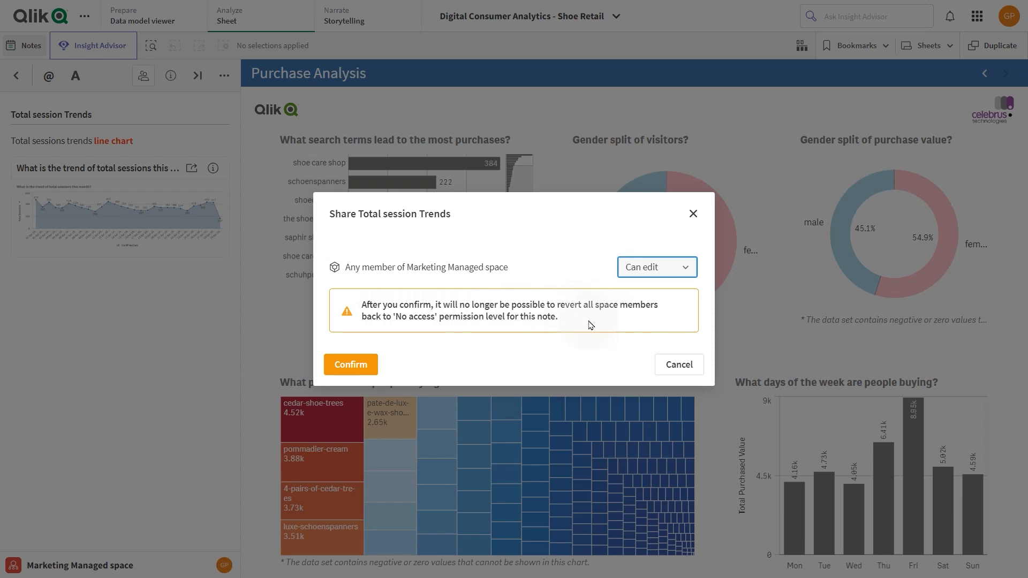
left_click(372, 369)
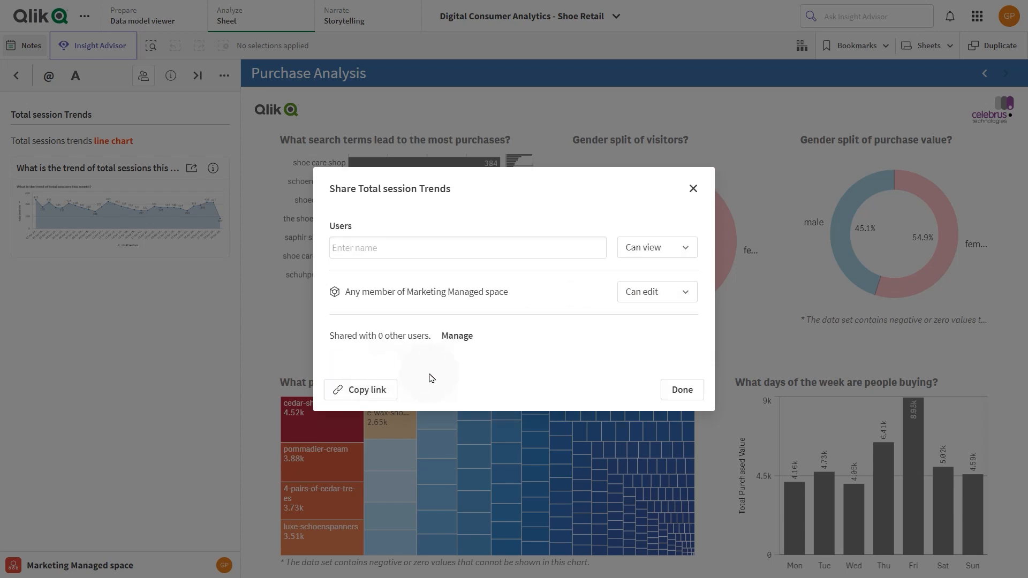
left_click(681, 390)
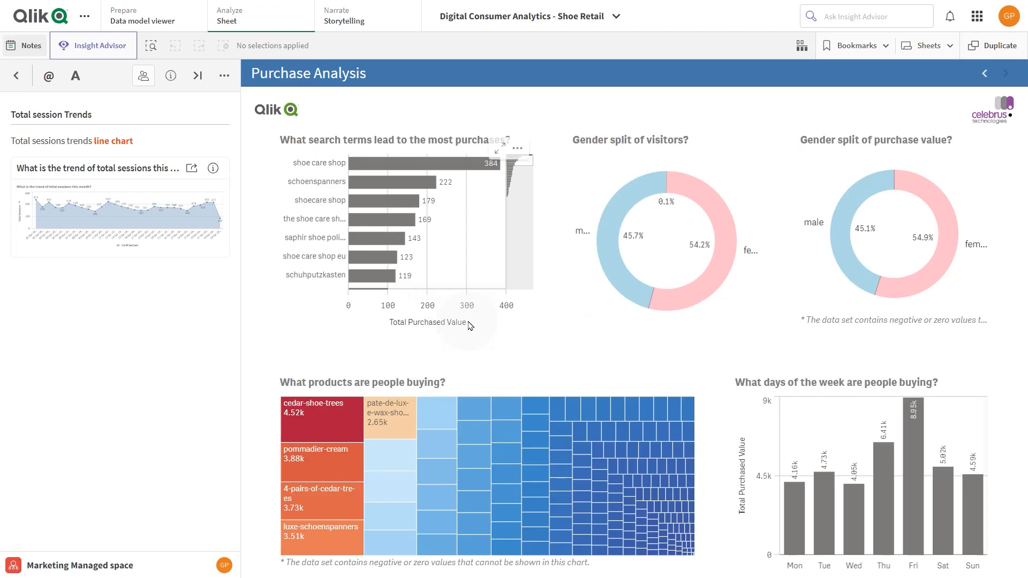
Step: Filter the catalog to Marketing shared space and open the first Dashboard sheet of the Beginners tutorial app
left_click(47, 22)
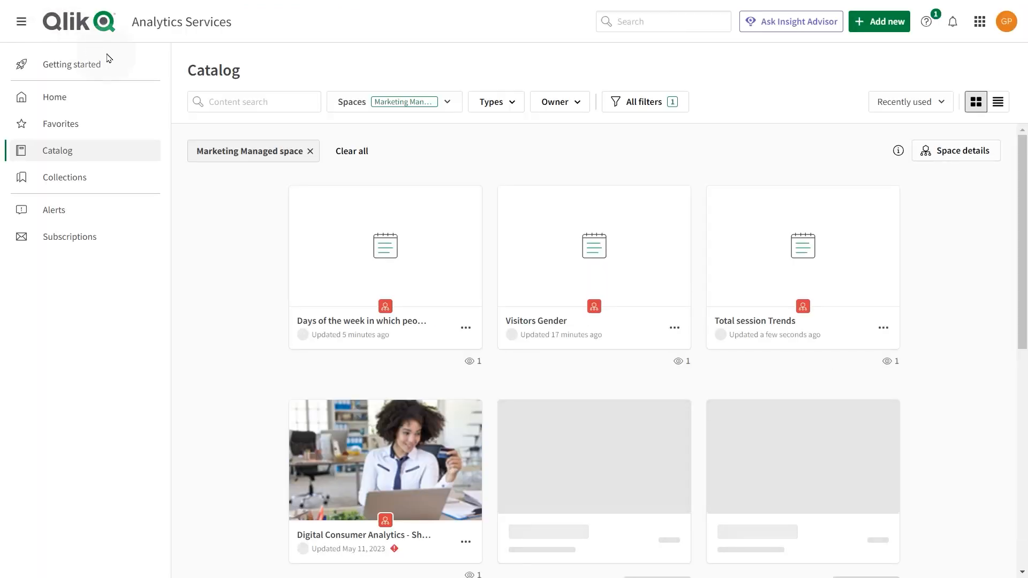
left_click(402, 105)
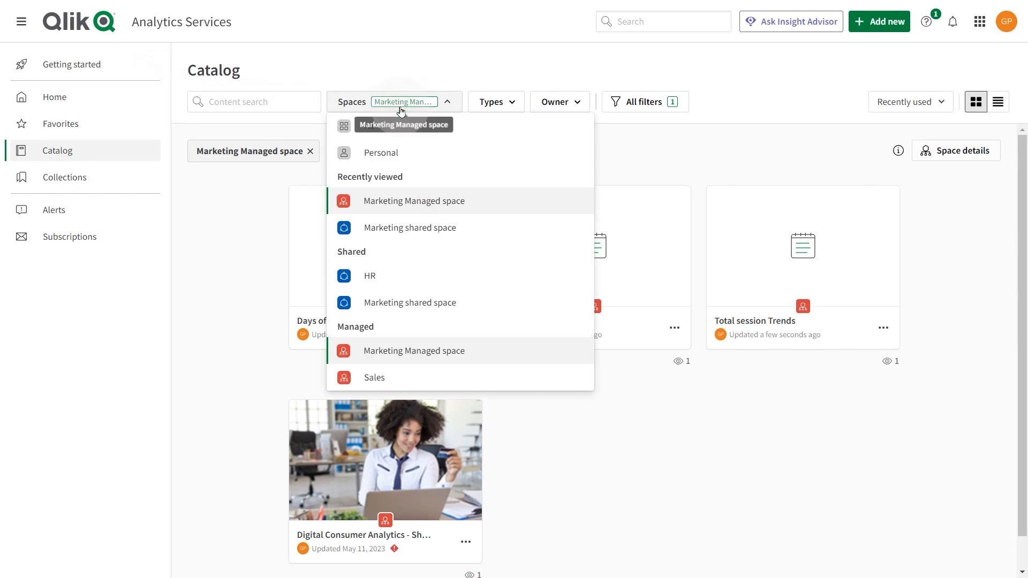
left_click(411, 229)
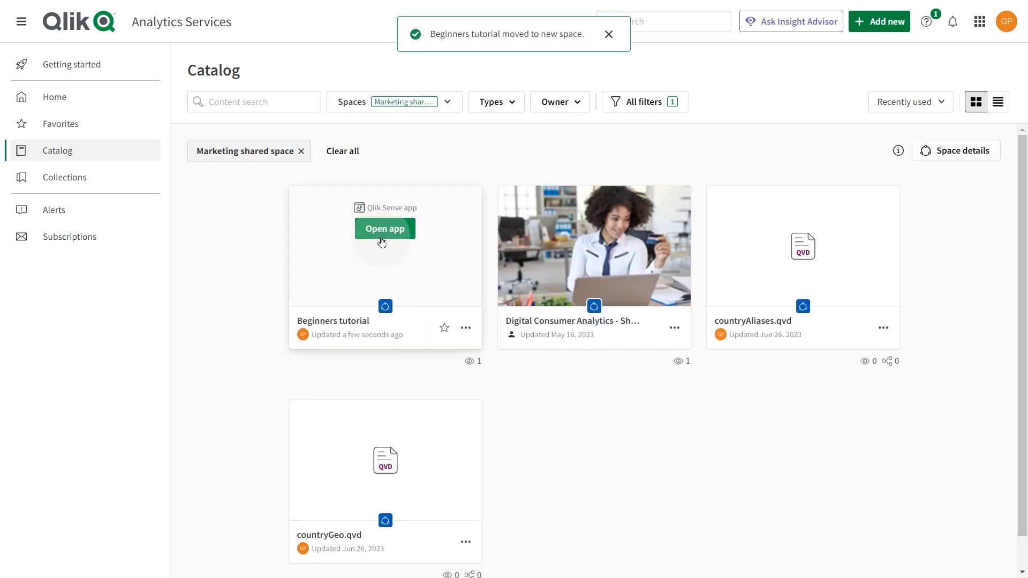
left_click(384, 229)
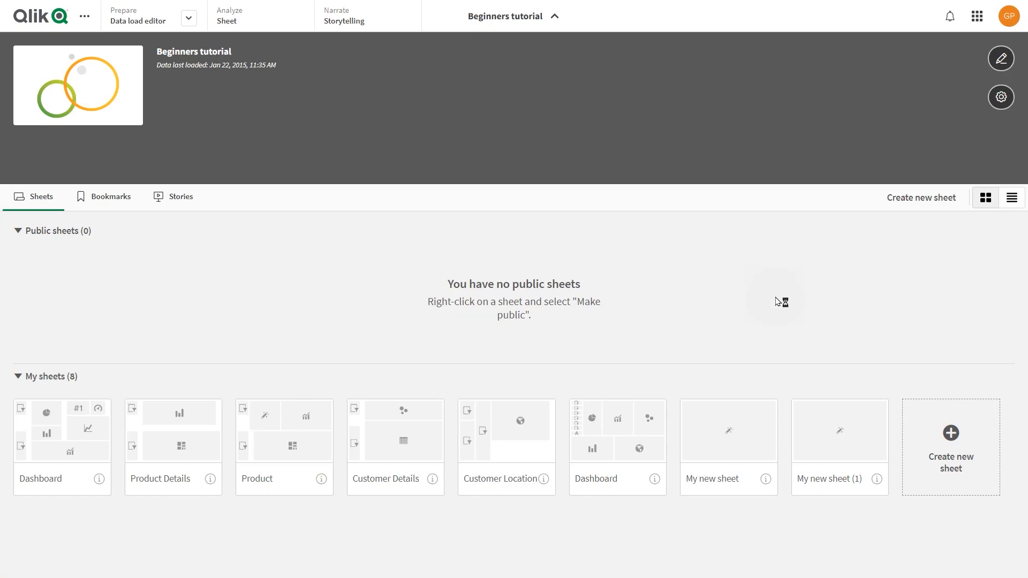
left_click(83, 432)
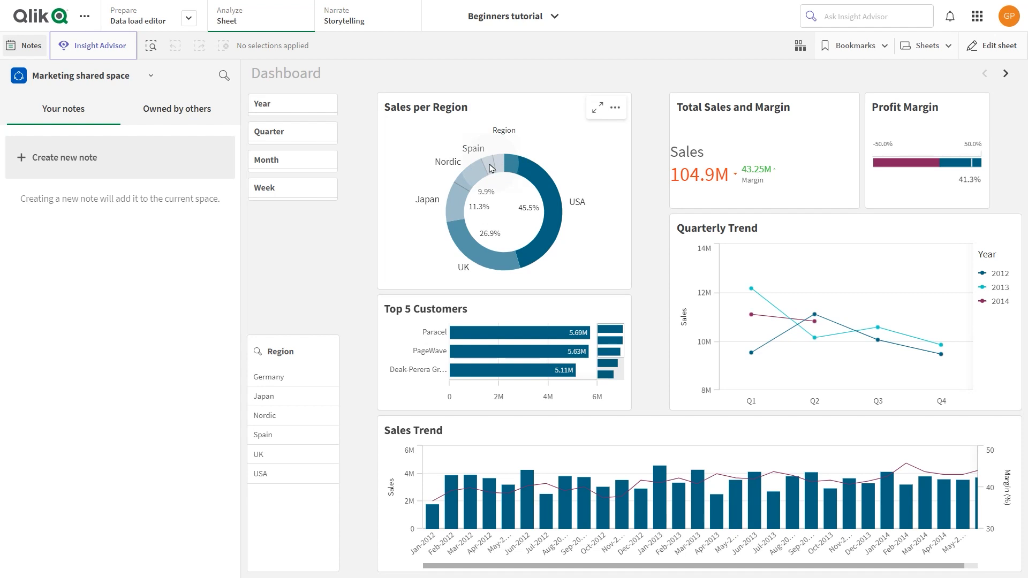
Step: Filter the dashboard to the Spain, Nordic, UK and Germany regions using the Sales per Region chart and confirm the selection
left_click(490, 166)
left_click(467, 175)
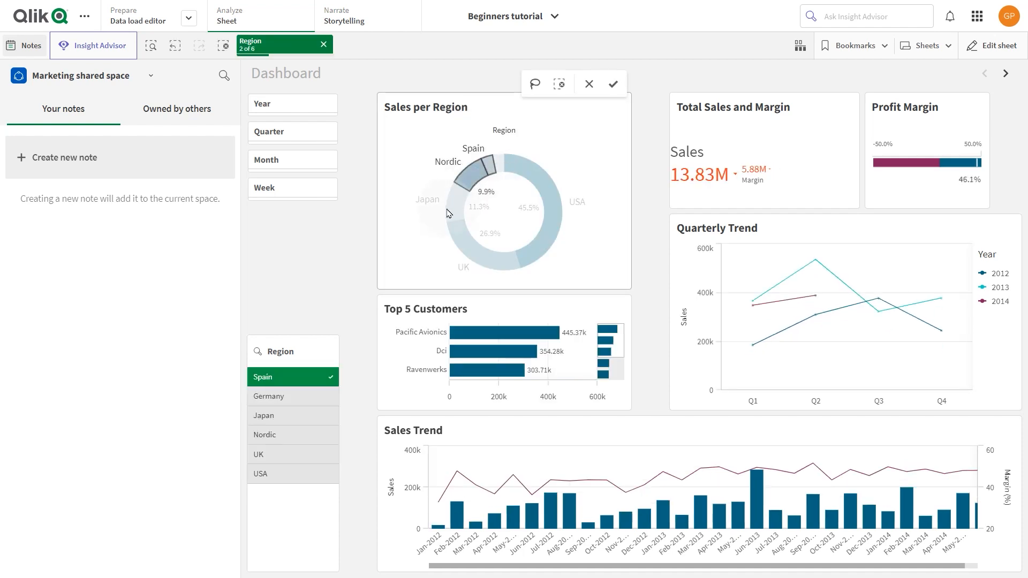
left_click(458, 232)
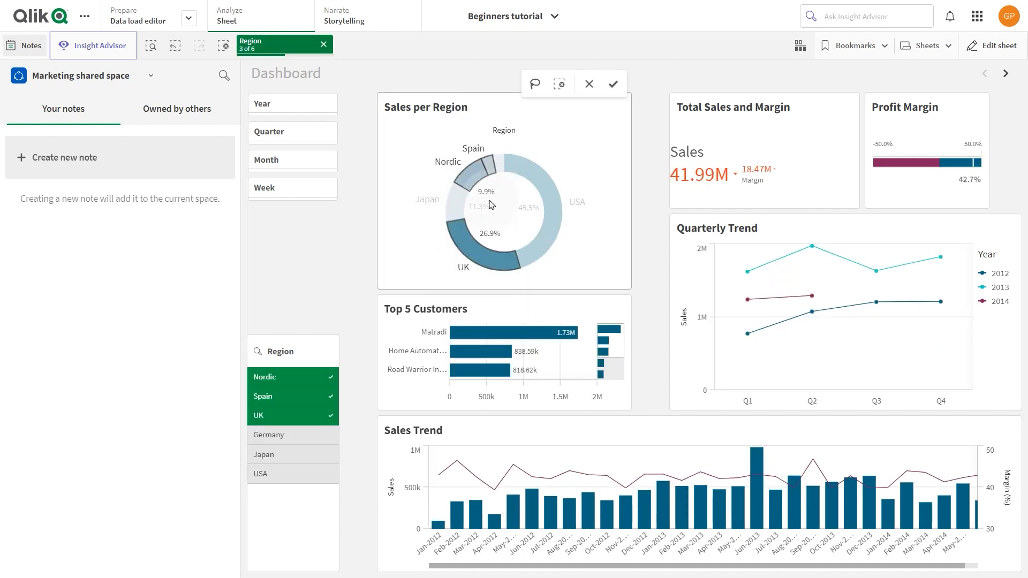
left_click(500, 170)
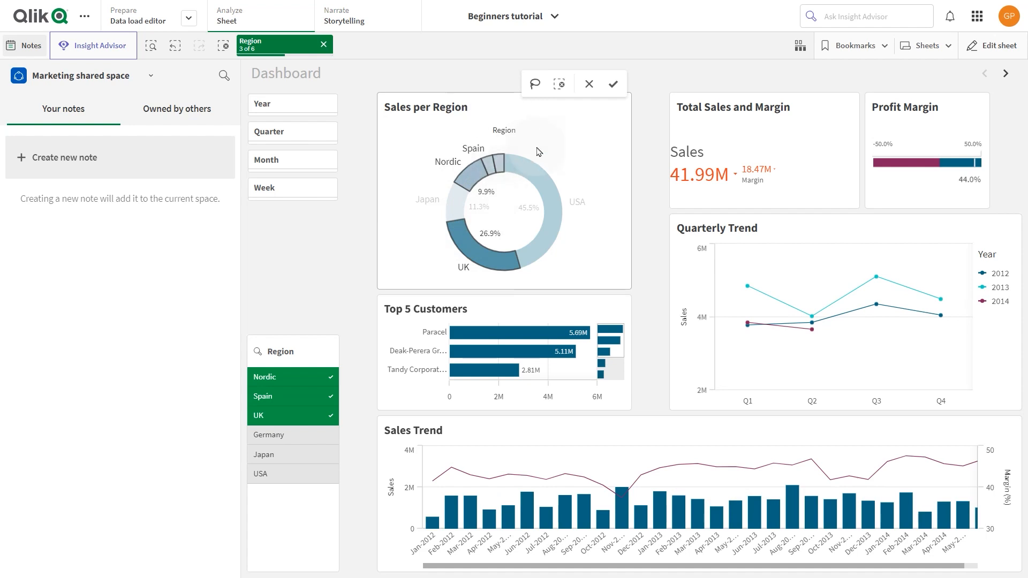
left_click(613, 84)
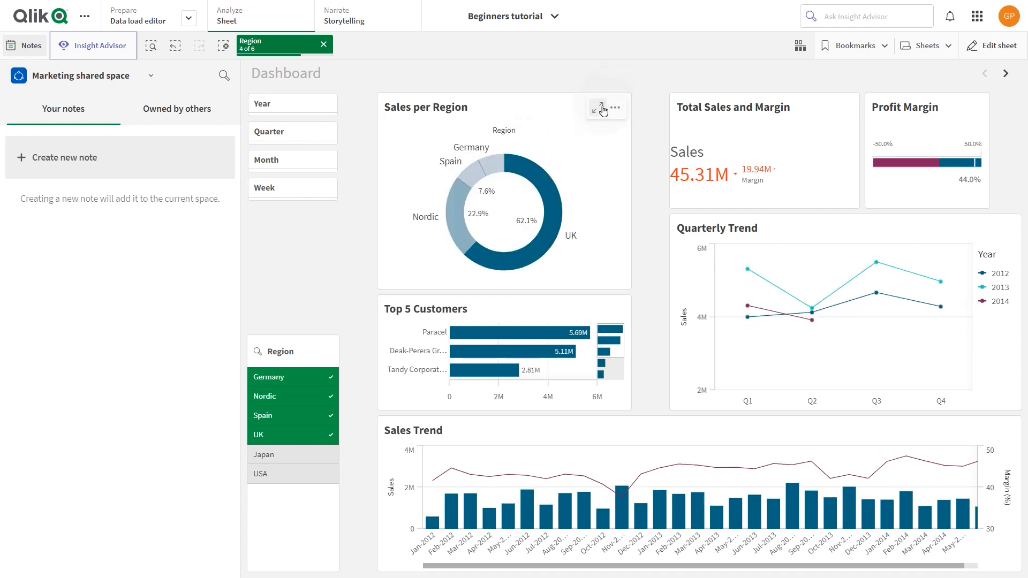
Step: Create a note with a snapshot of the Sales per Region chart and title it "European region Sales details"
right_click(539, 176)
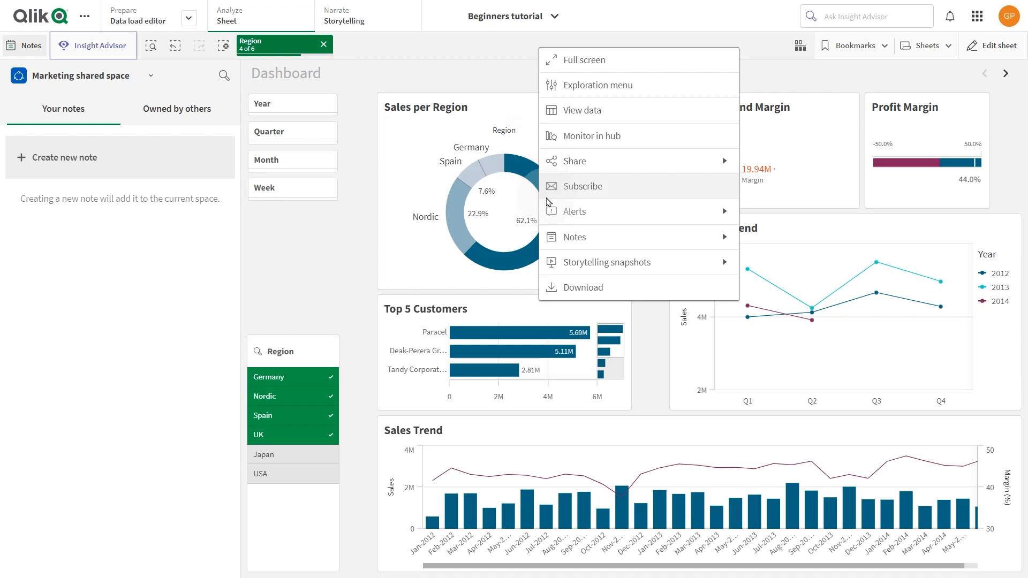
left_click(559, 237)
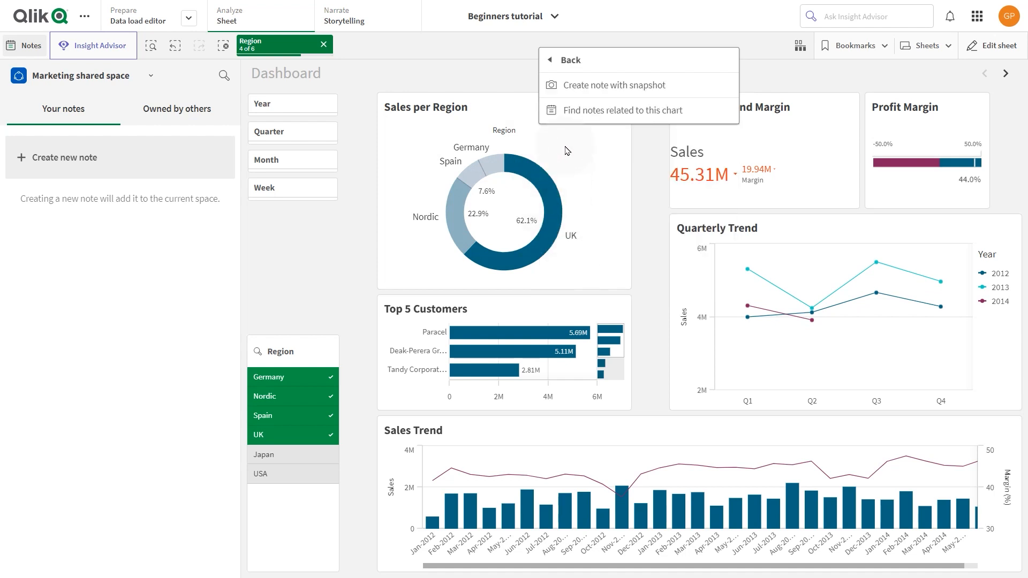
left_click(574, 95)
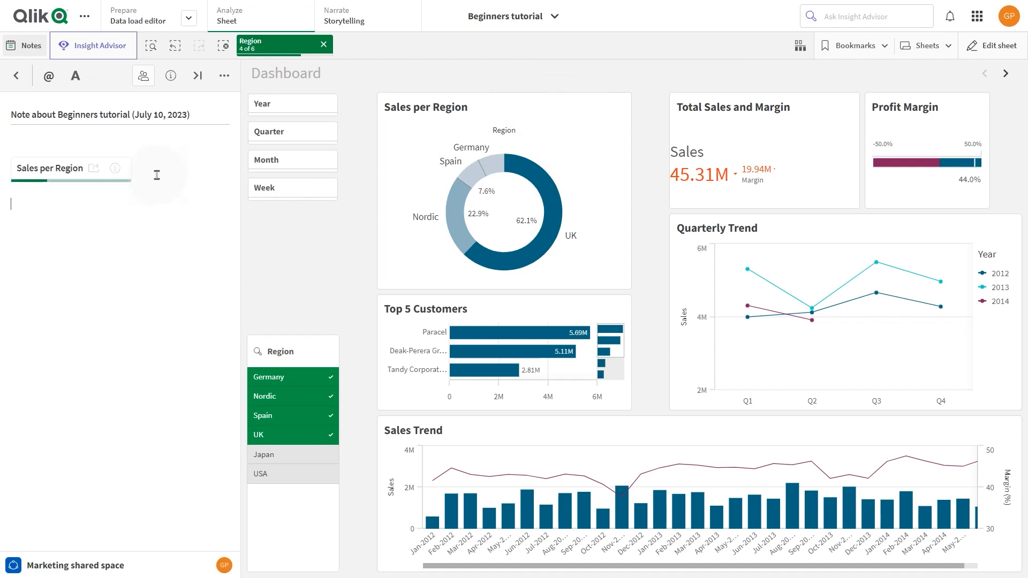
triple_click(201, 115)
type("European region Sales details")
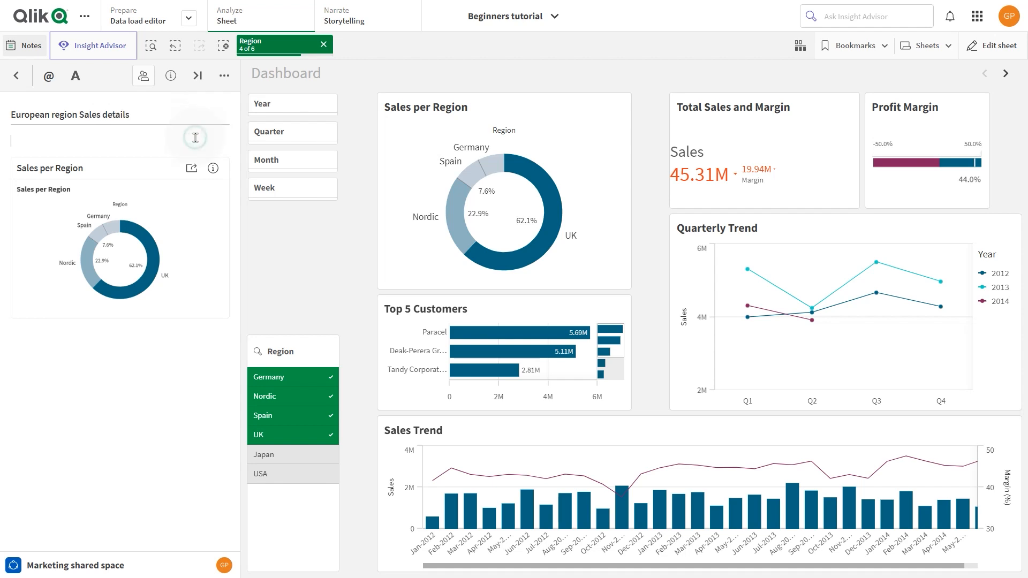
Step: Share the European region Sales details note with a colleague, granting "Can edit" access, and finish sharing
left_click(149, 82)
left_click(391, 249)
type("isa")
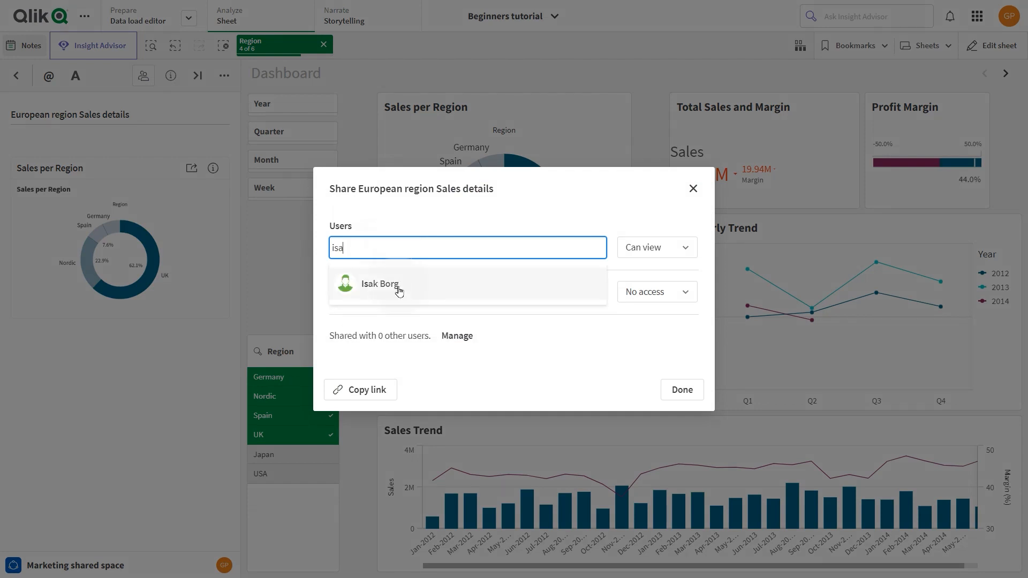
left_click(399, 288)
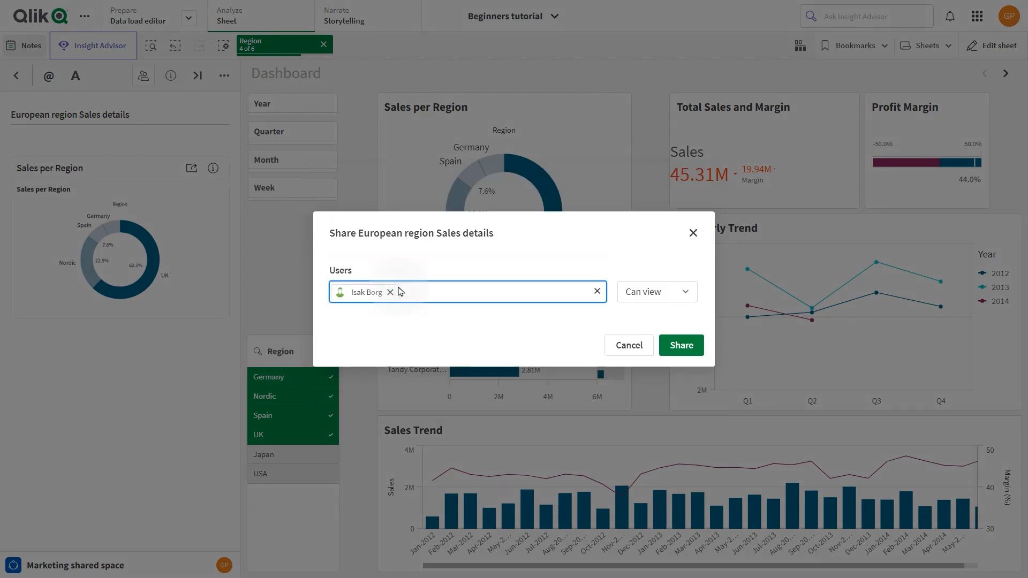
left_click(652, 290)
left_click(645, 338)
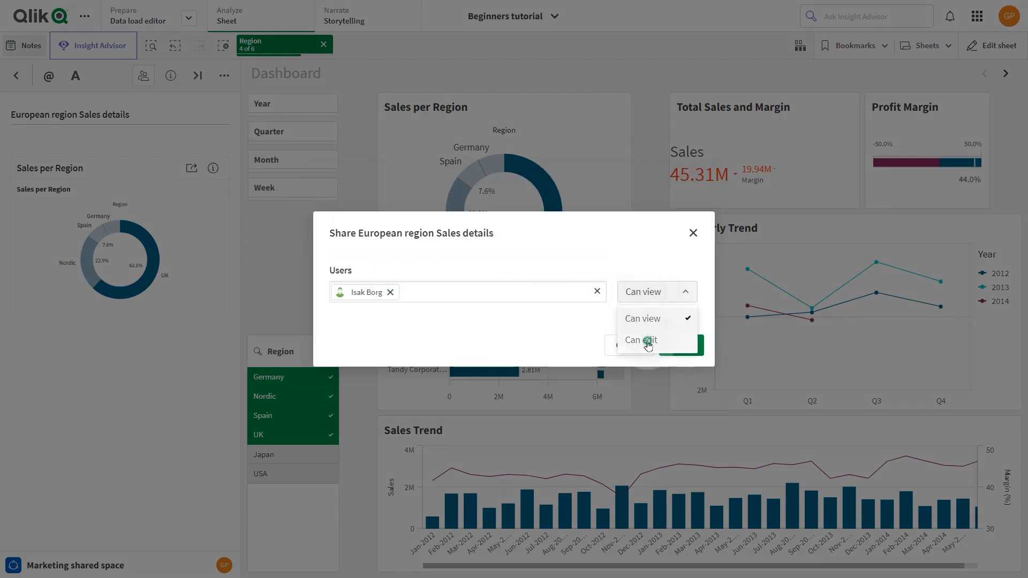
left_click(676, 346)
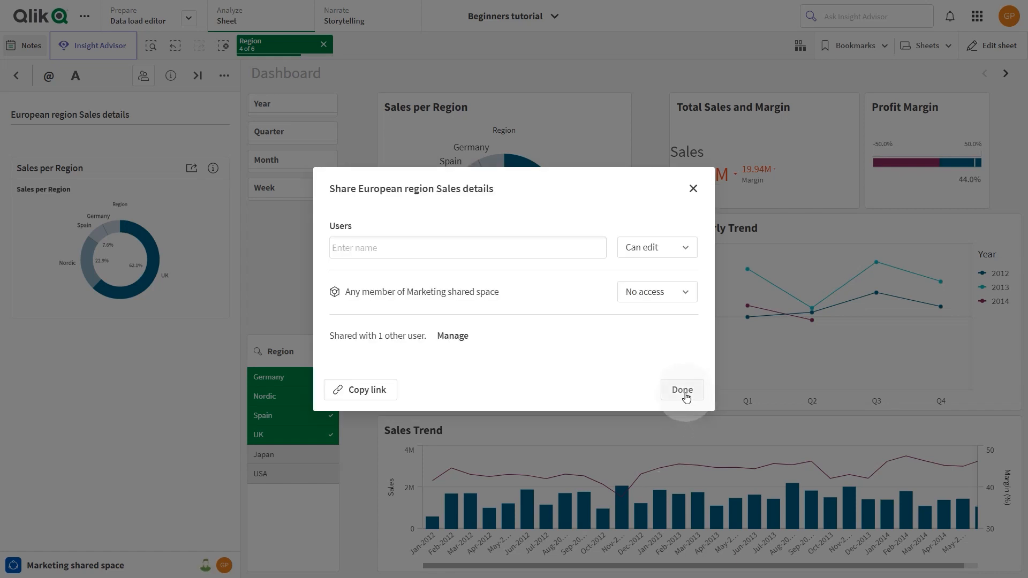
left_click(683, 391)
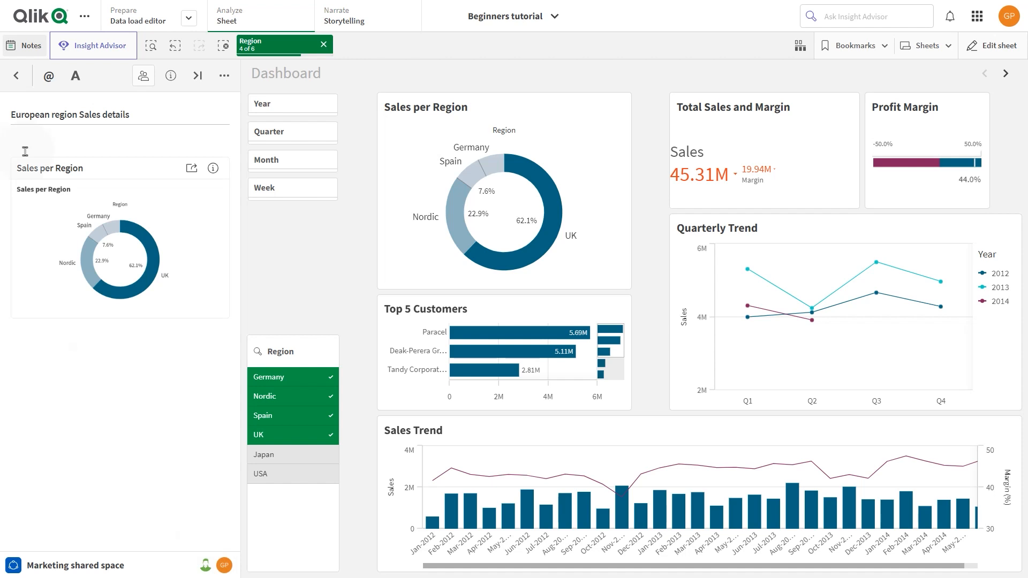
Step: Return to the notes list, create a note with a snapshot of the Sales Trend chart and title it "Sales Trend"
left_click(16, 75)
right_click(557, 482)
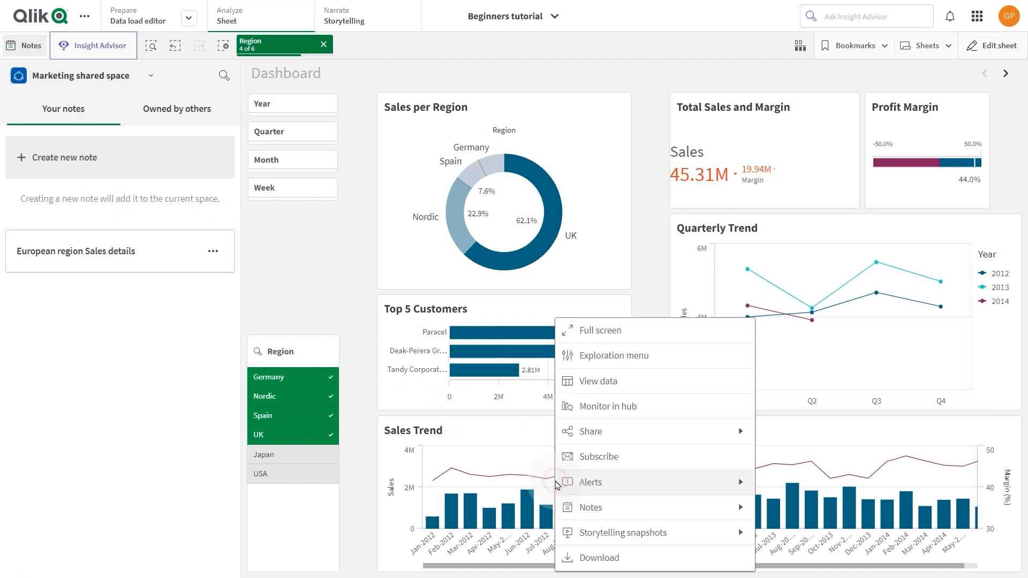
left_click(596, 482)
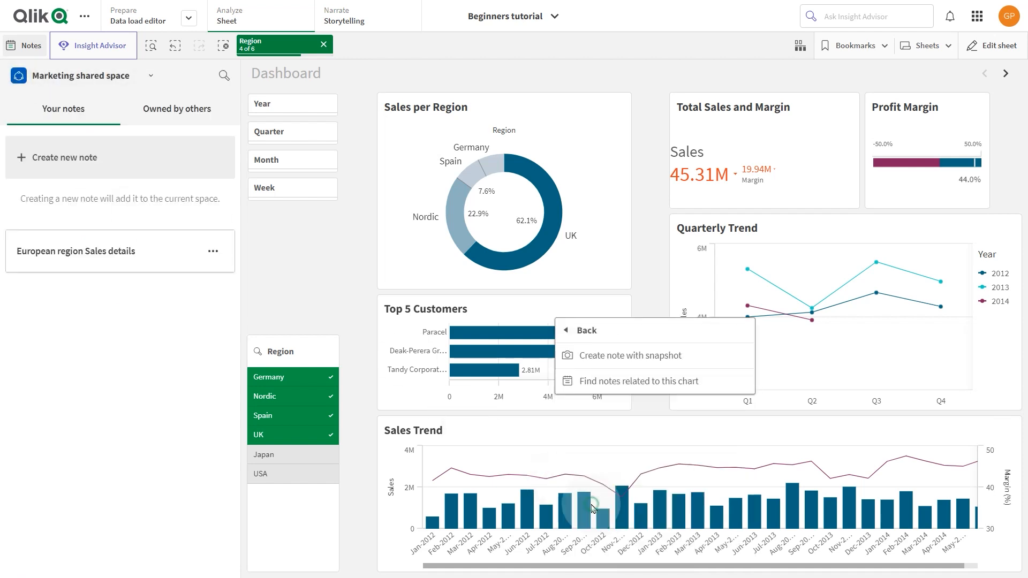
left_click(619, 356)
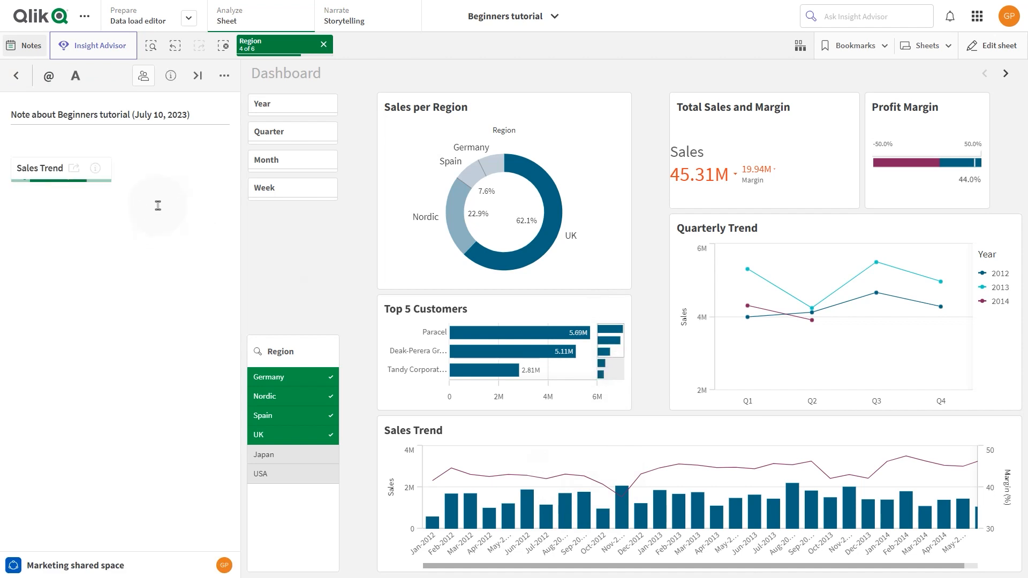
left_click_drag(207, 114, 3, 114)
type("Sales Trend")
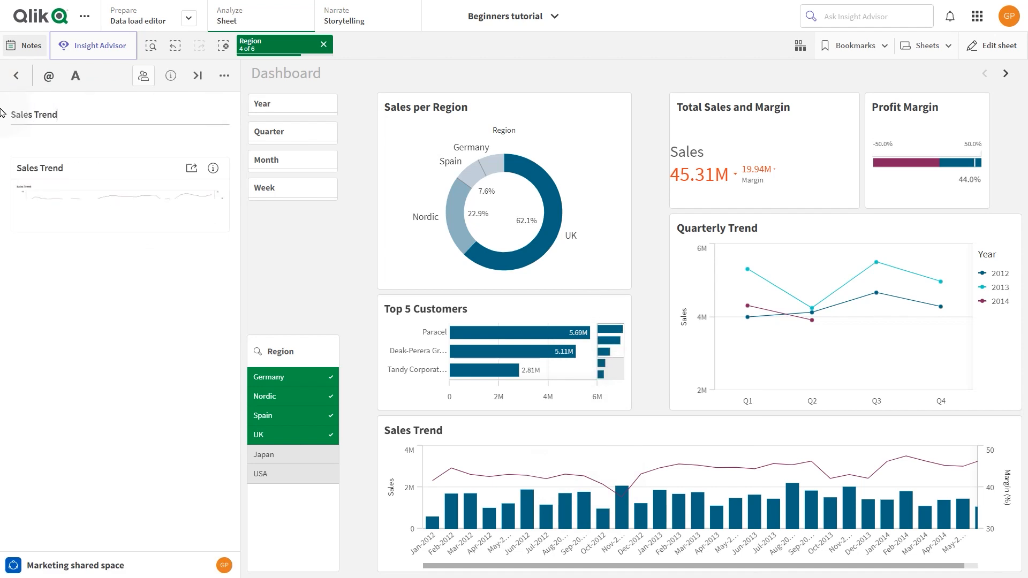
Step: Give any member of Marketing shared space "Can edit" access to the Sales Trend note, confirming the change
left_click(143, 77)
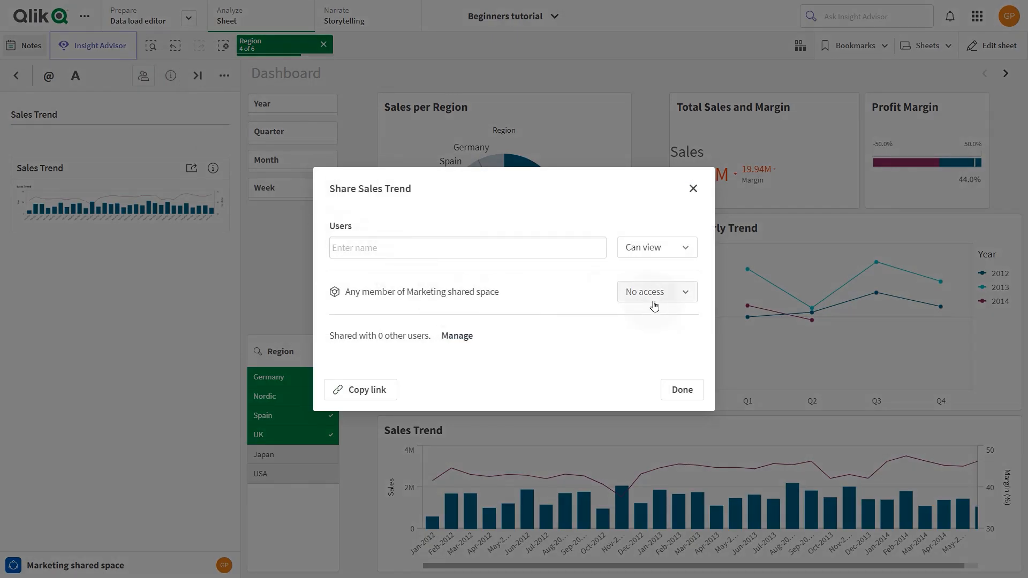
left_click(653, 296)
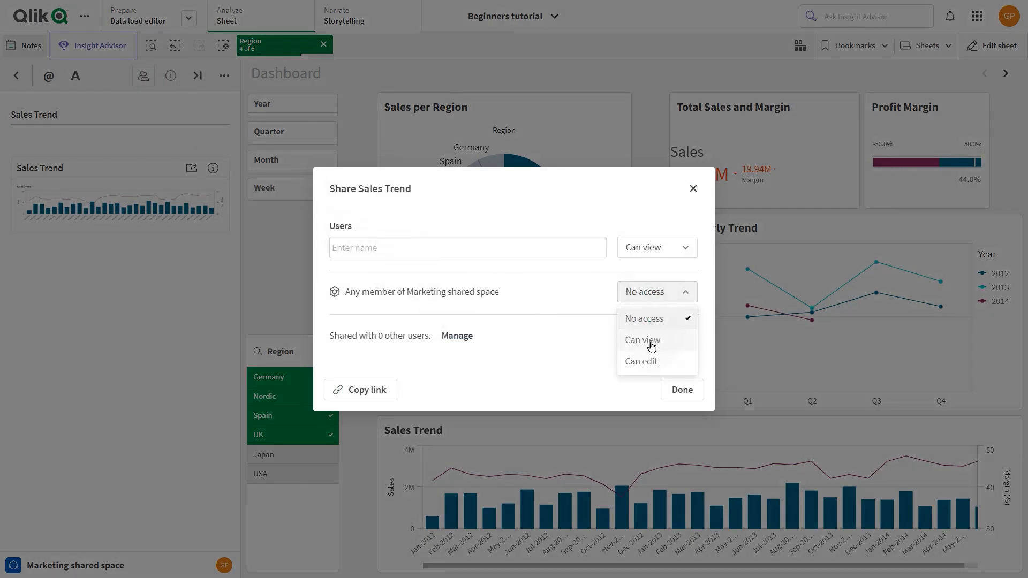
left_click(649, 361)
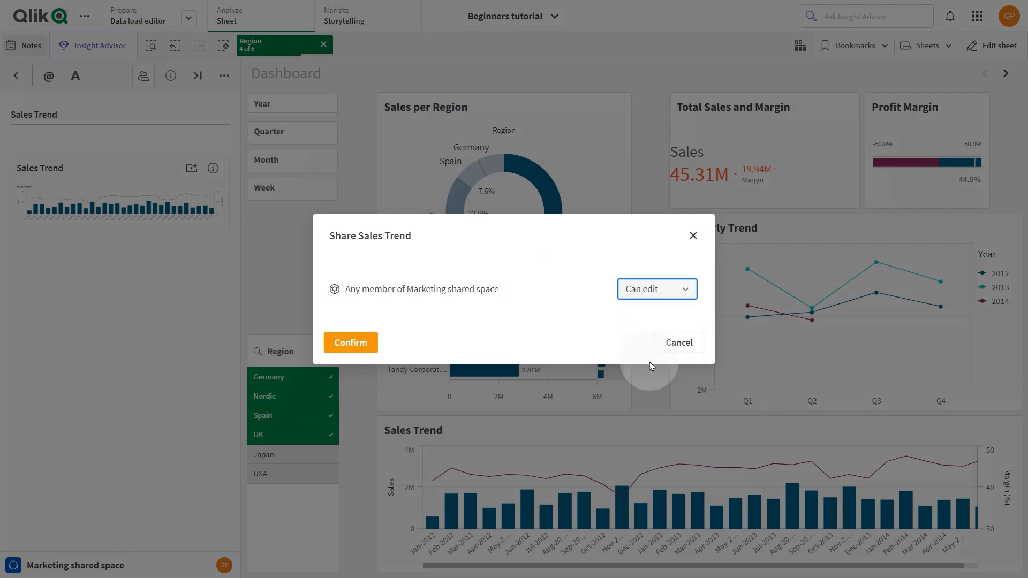
left_click(343, 343)
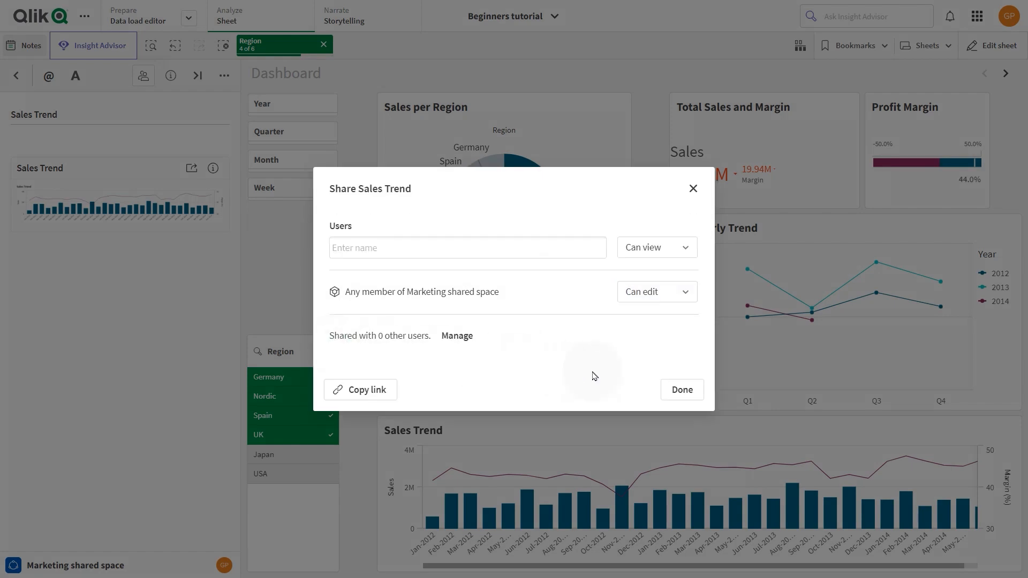
left_click(683, 390)
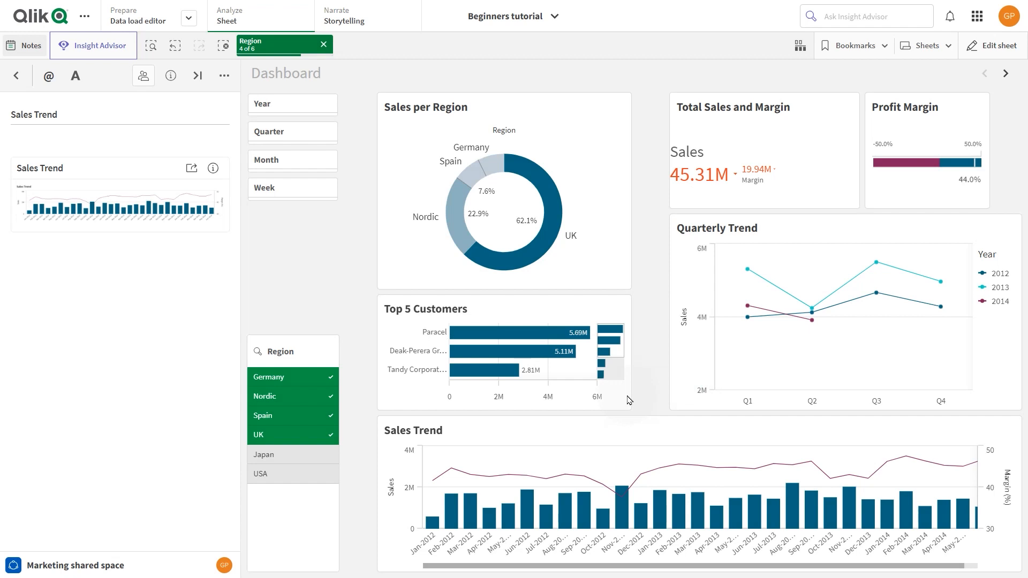
Step: Mention a colleague above the Sales Trend snapshot, add "please take a look at this chart" below the mention, and return to the notes list
left_click(102, 138)
type("@")
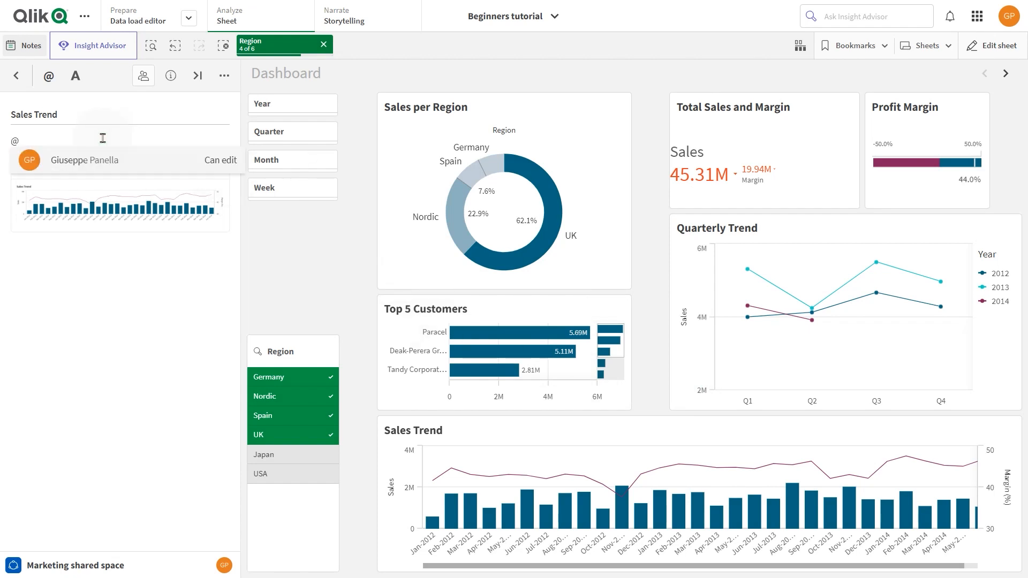
type("isa")
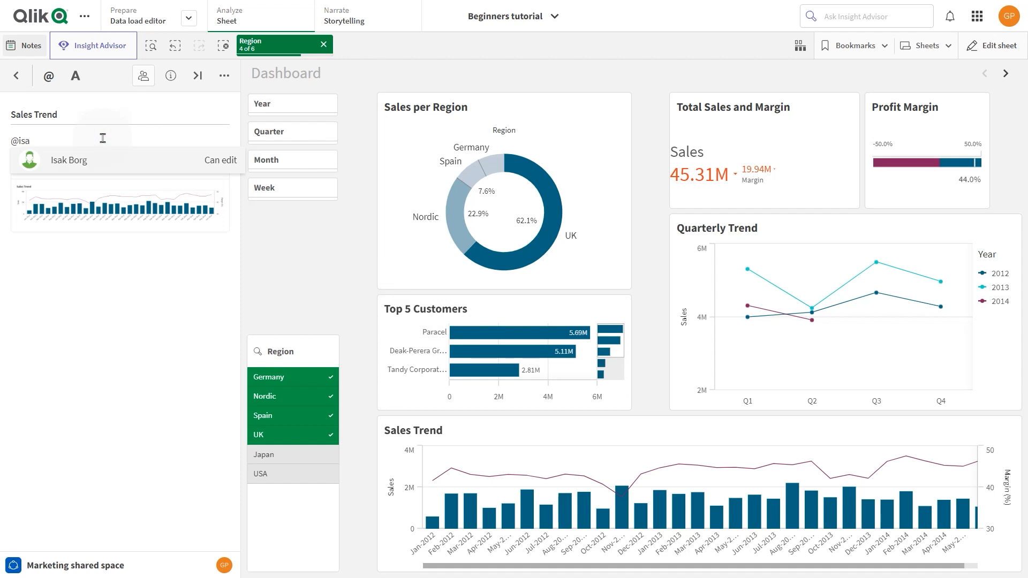
left_click(103, 160)
left_click(103, 148)
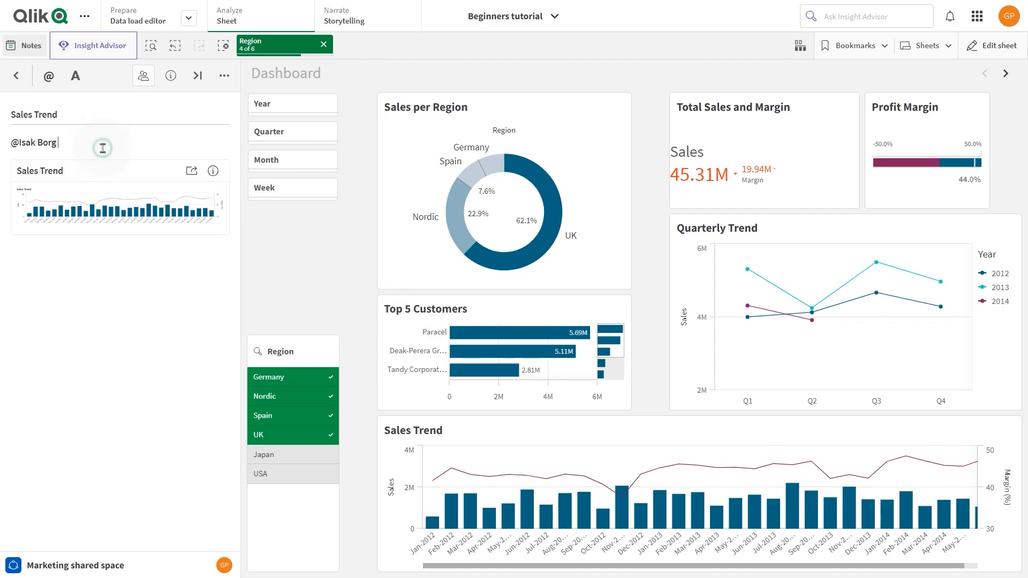
key("Return")
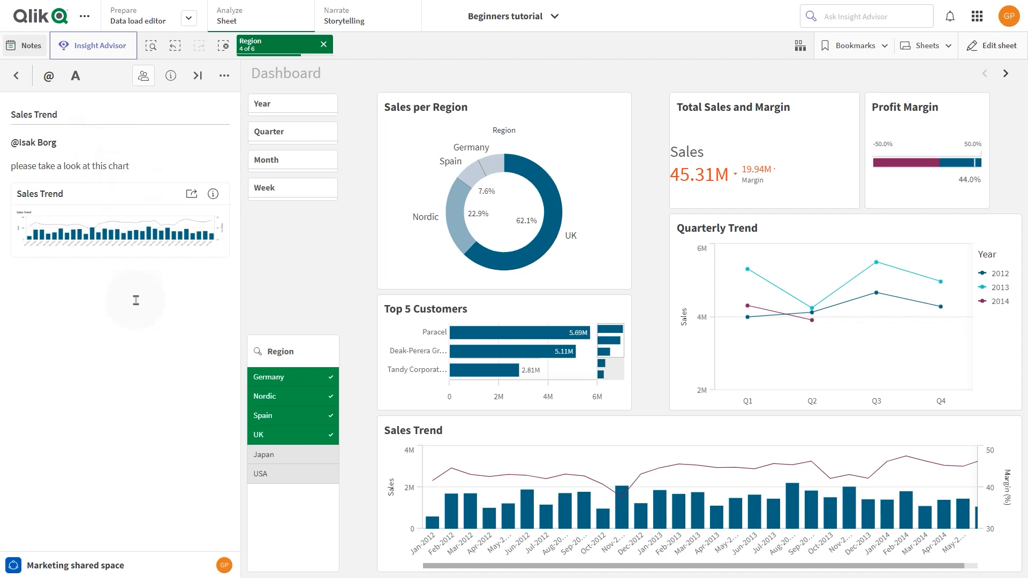
left_click(16, 82)
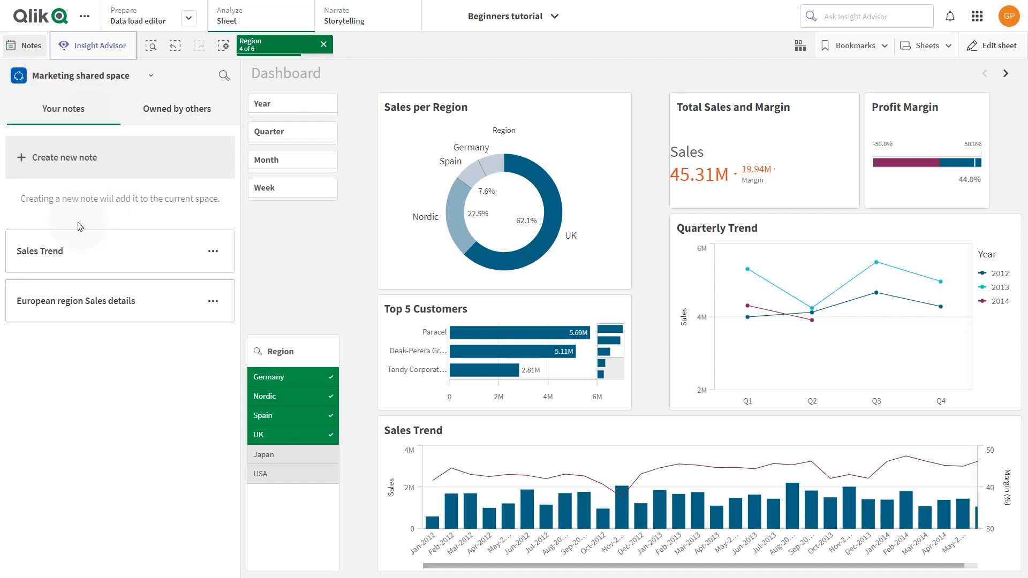